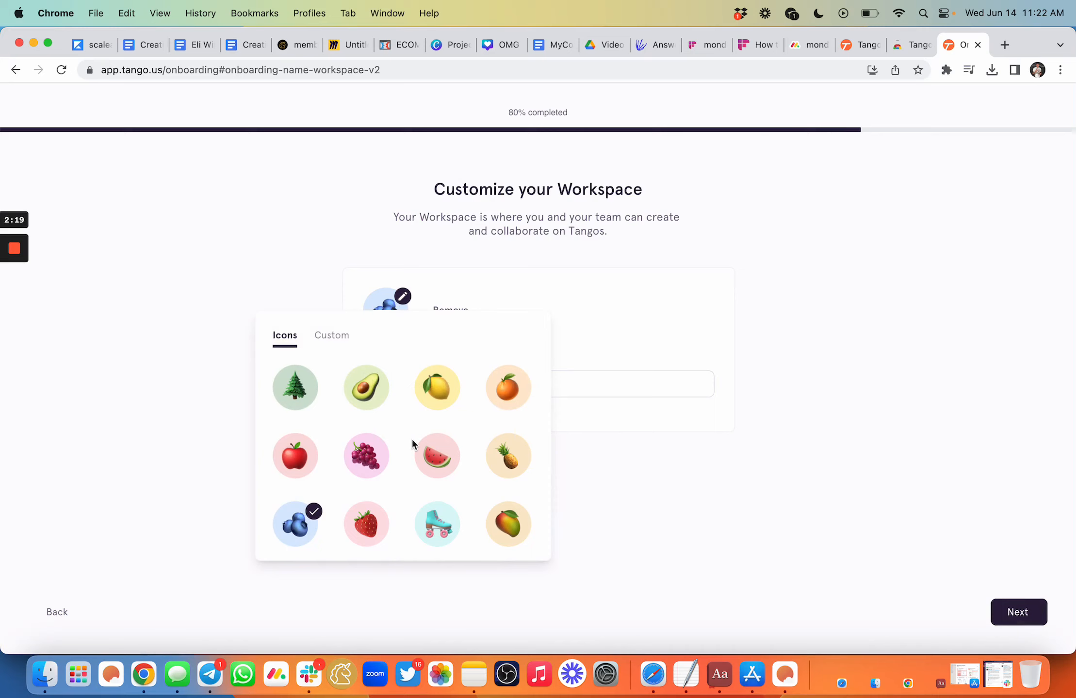
Choose the avocado icon for the workspace and finish onboarding without inviting any teammates
click(366, 391)
click(763, 478)
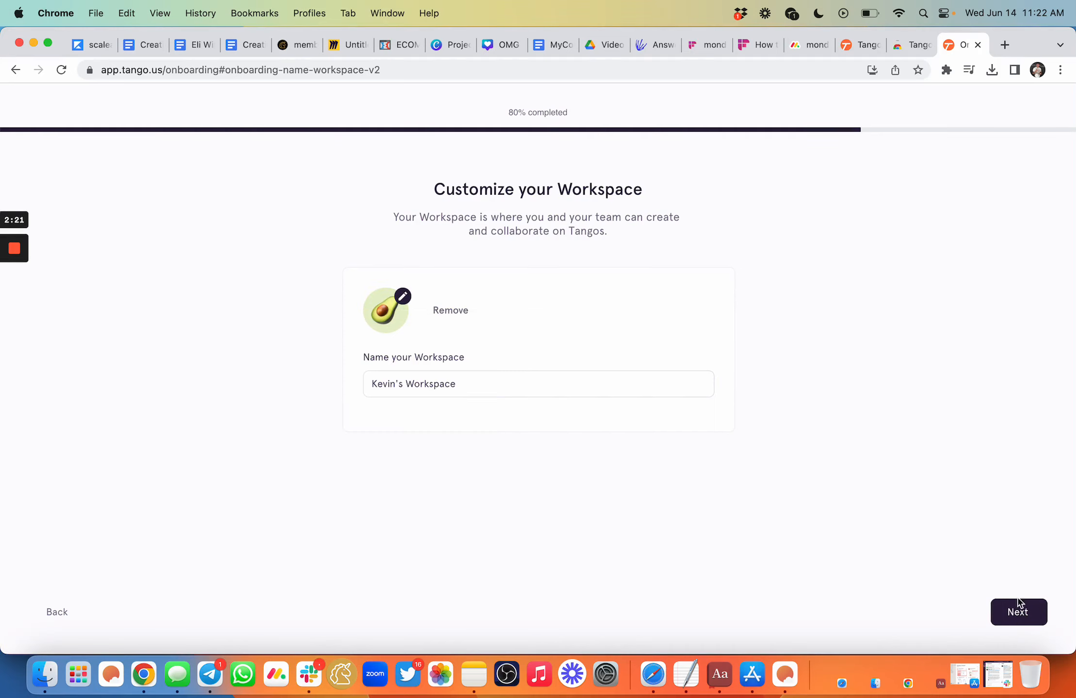
click(1031, 612)
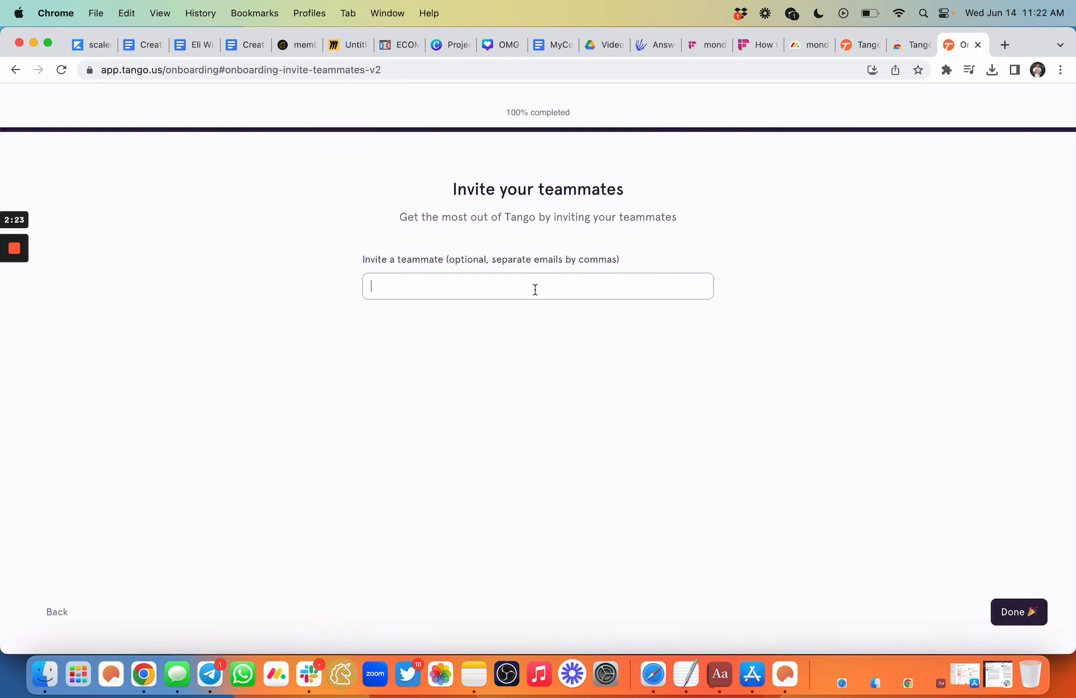
click(1019, 613)
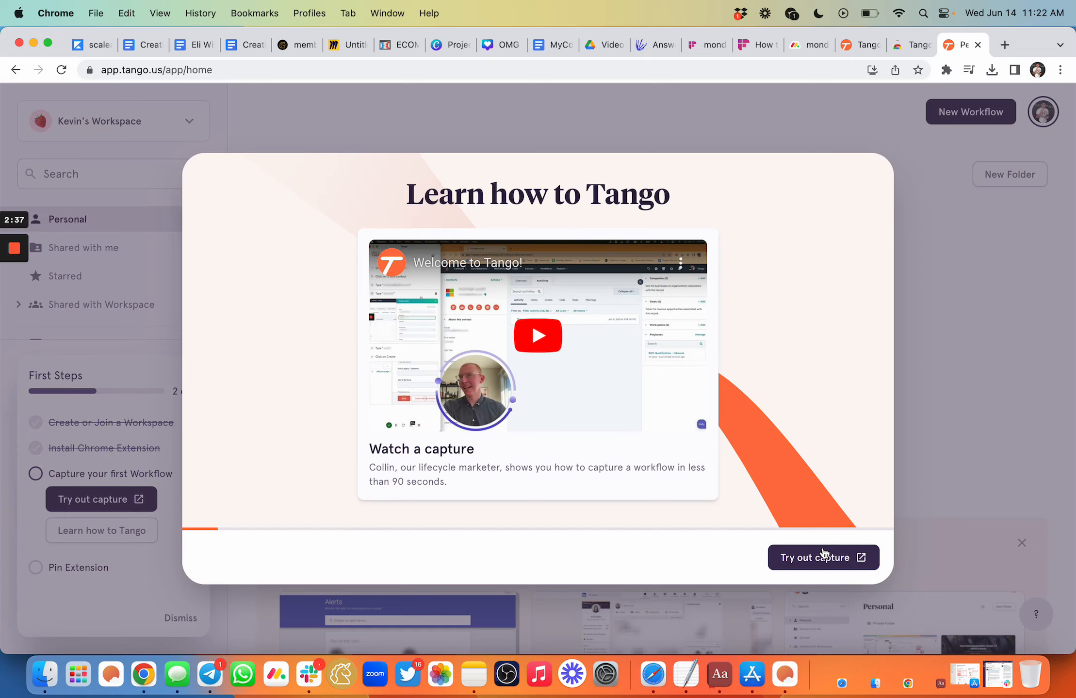
Watch the "Welcome to Tango!" tutorial video on capturing a workflow
mouse_move(20, 286)
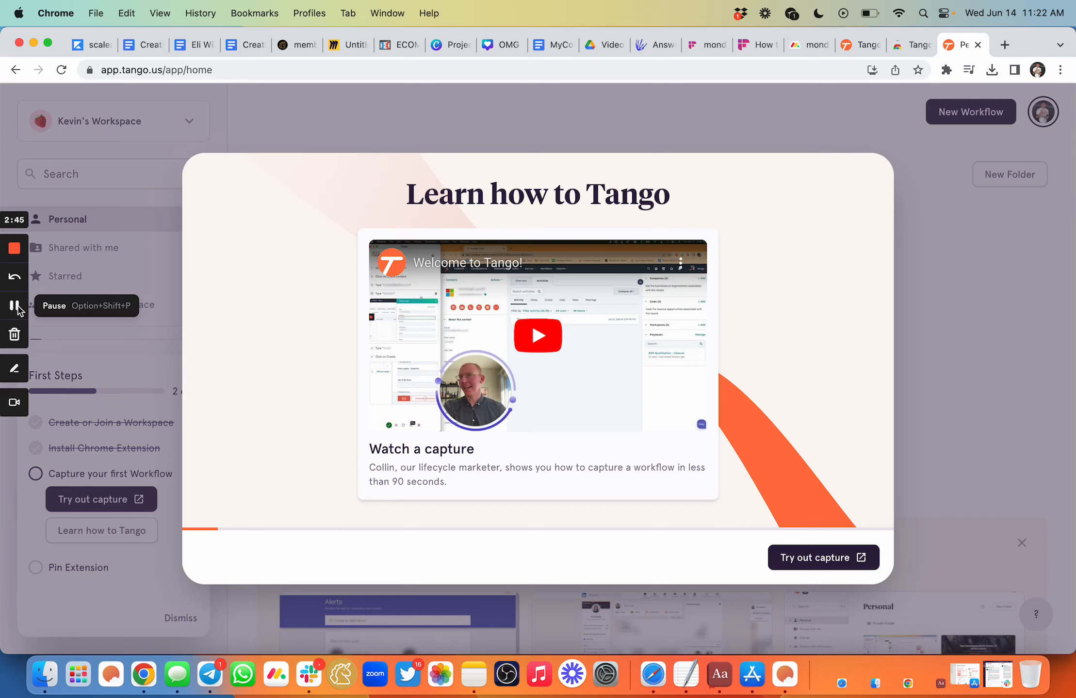
click(14, 305)
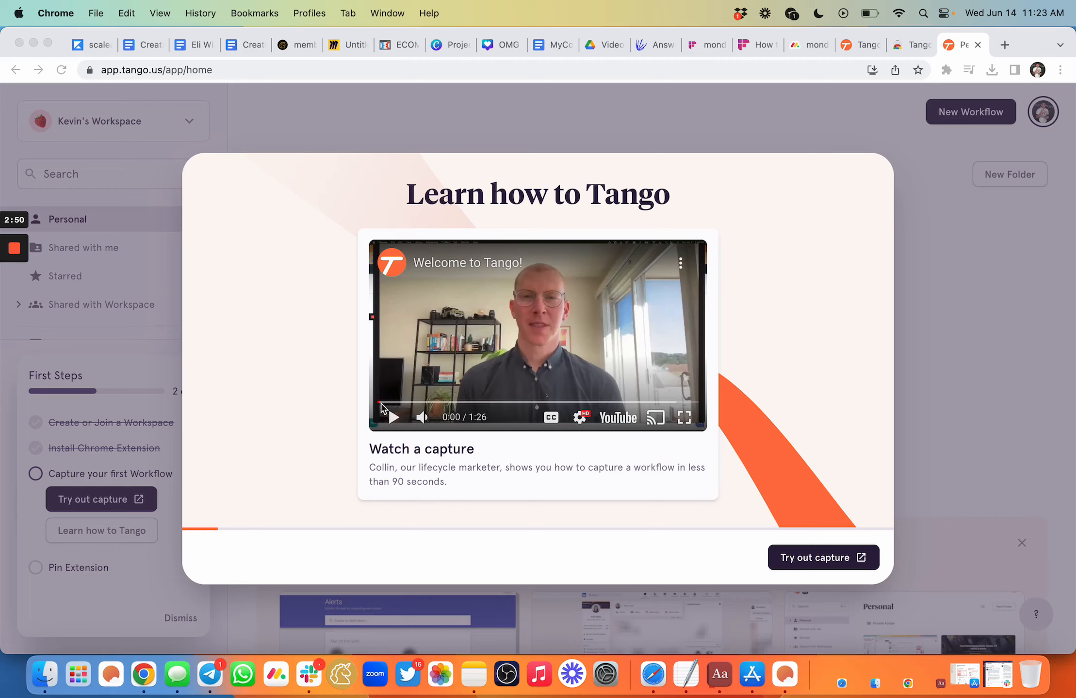
click(429, 425)
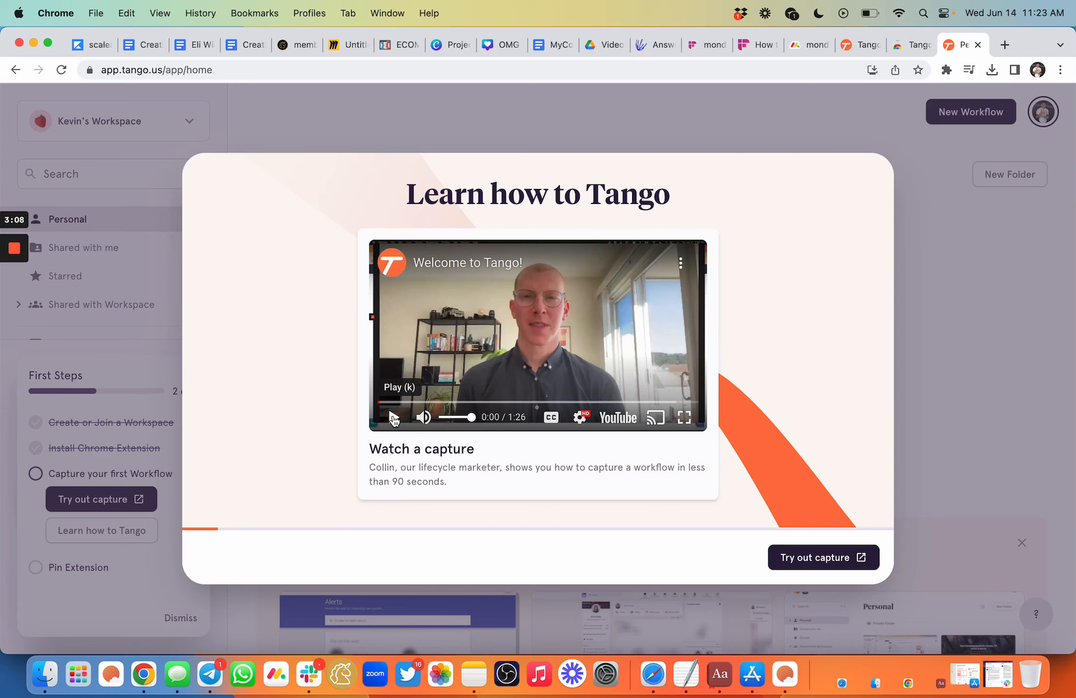
click(394, 418)
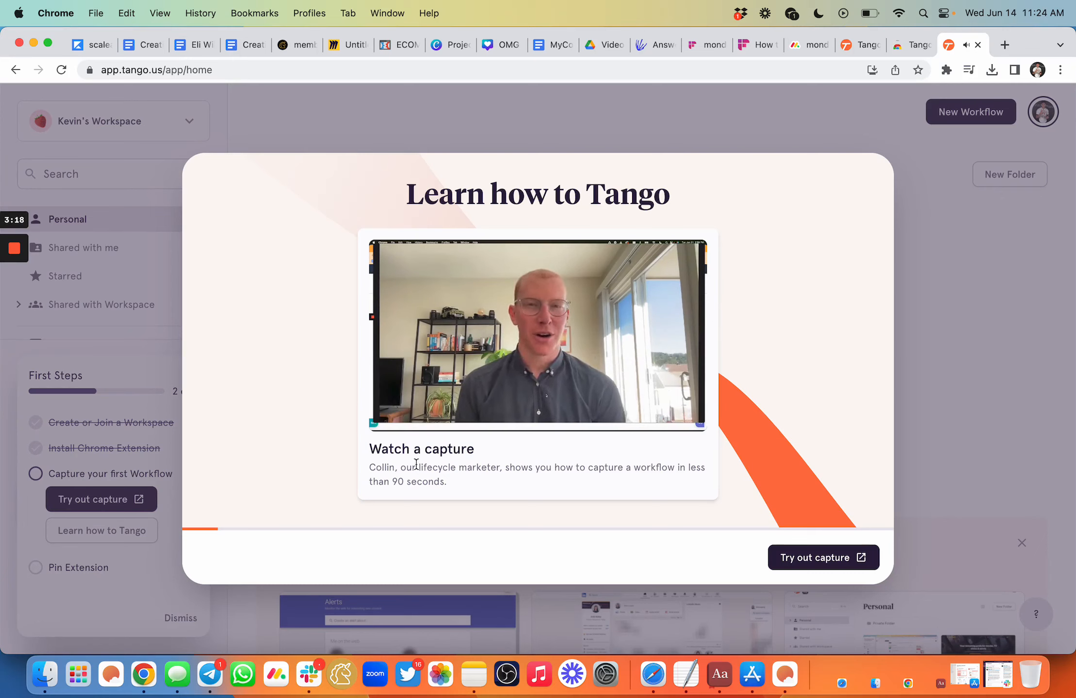
mouse_move(18, 362)
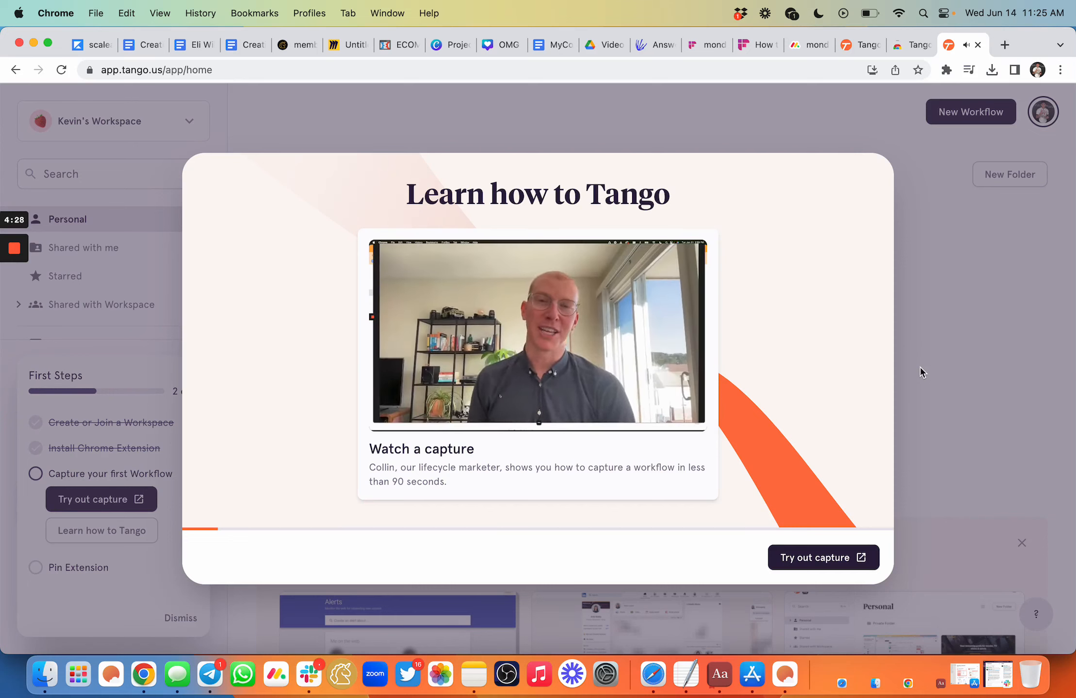
mouse_move(689, 371)
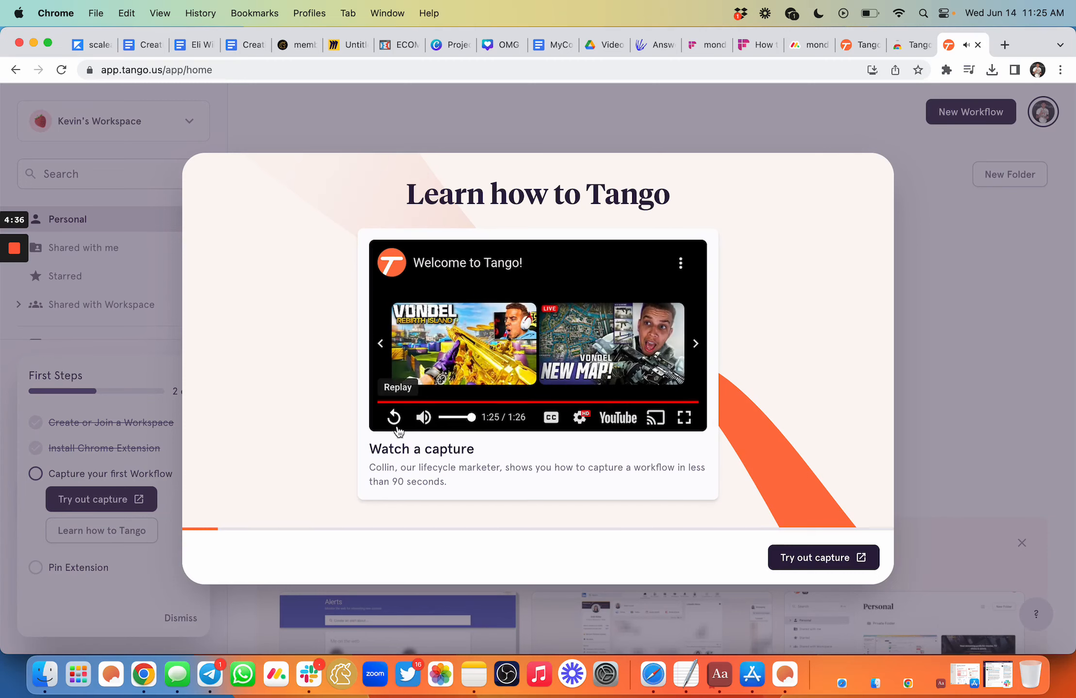
Start a trial workflow capture and open the OMG Monday.com bookmark in a new browser tab
click(829, 558)
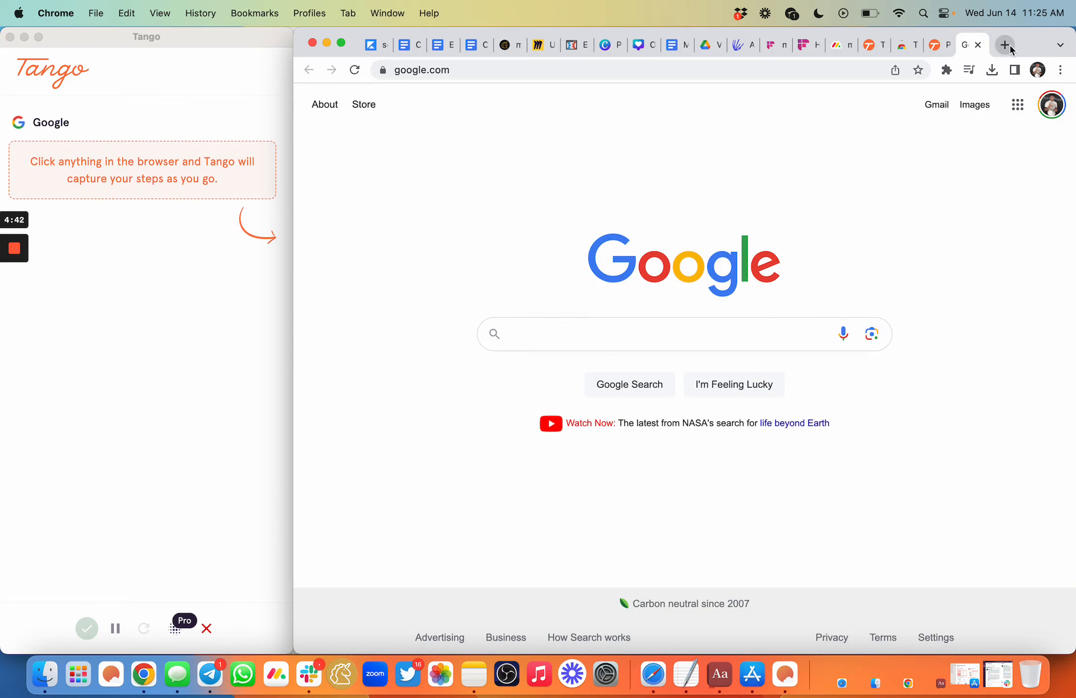
click(1004, 45)
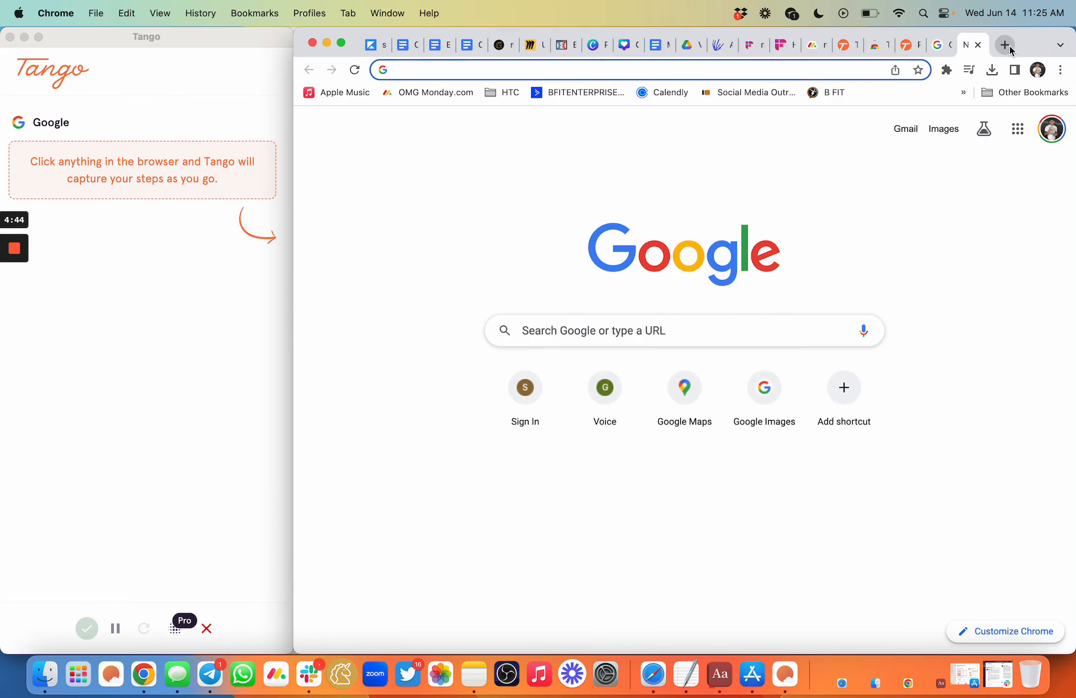
click(420, 91)
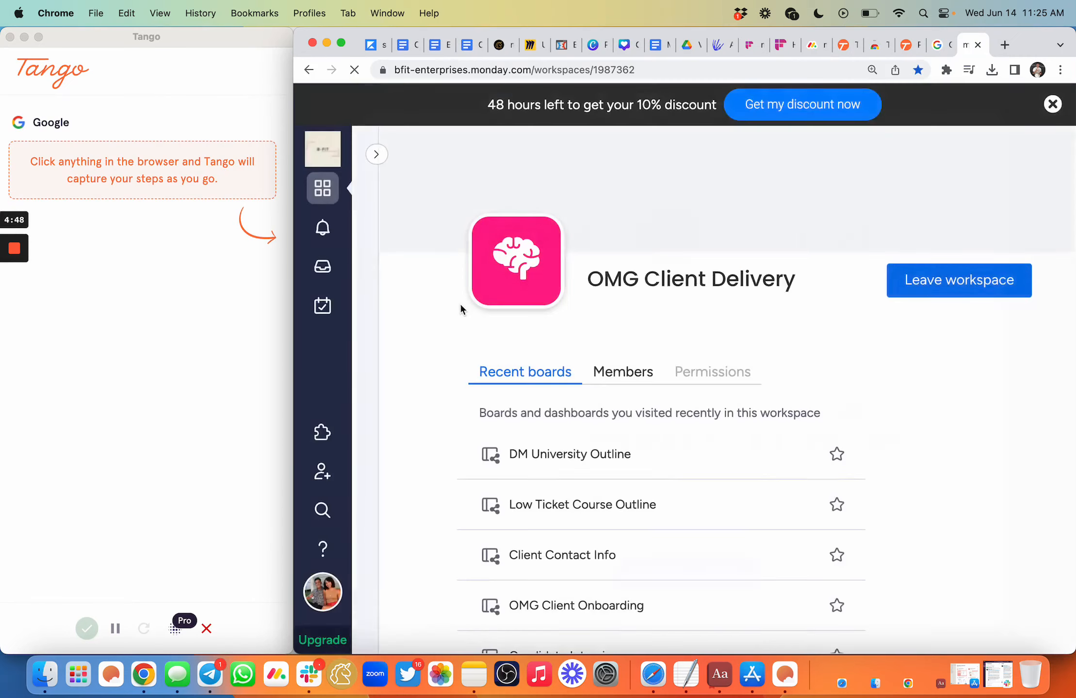
Dismiss the yearly upgrade offer and switch to the OMG Sales workspace in monday.com
click(723, 236)
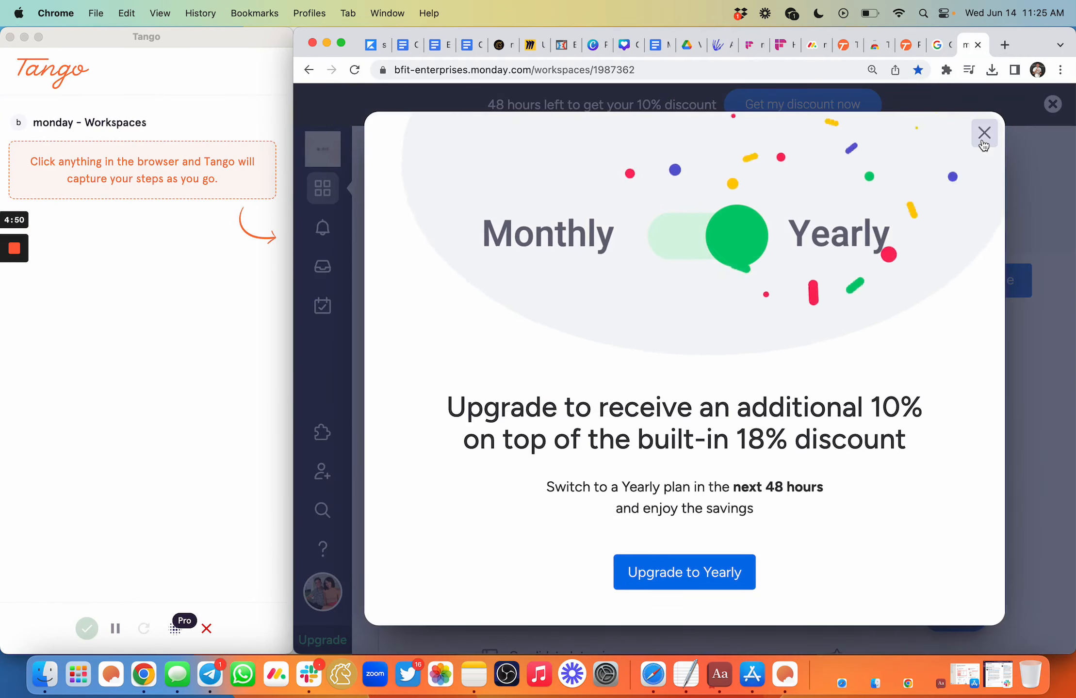
click(984, 138)
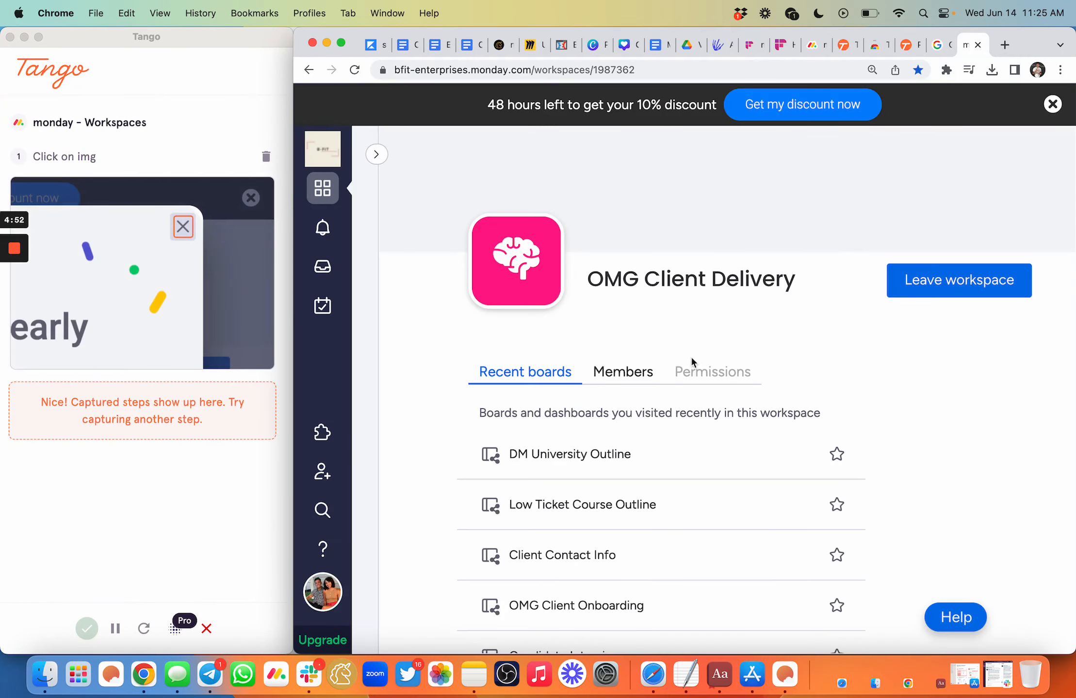
click(376, 155)
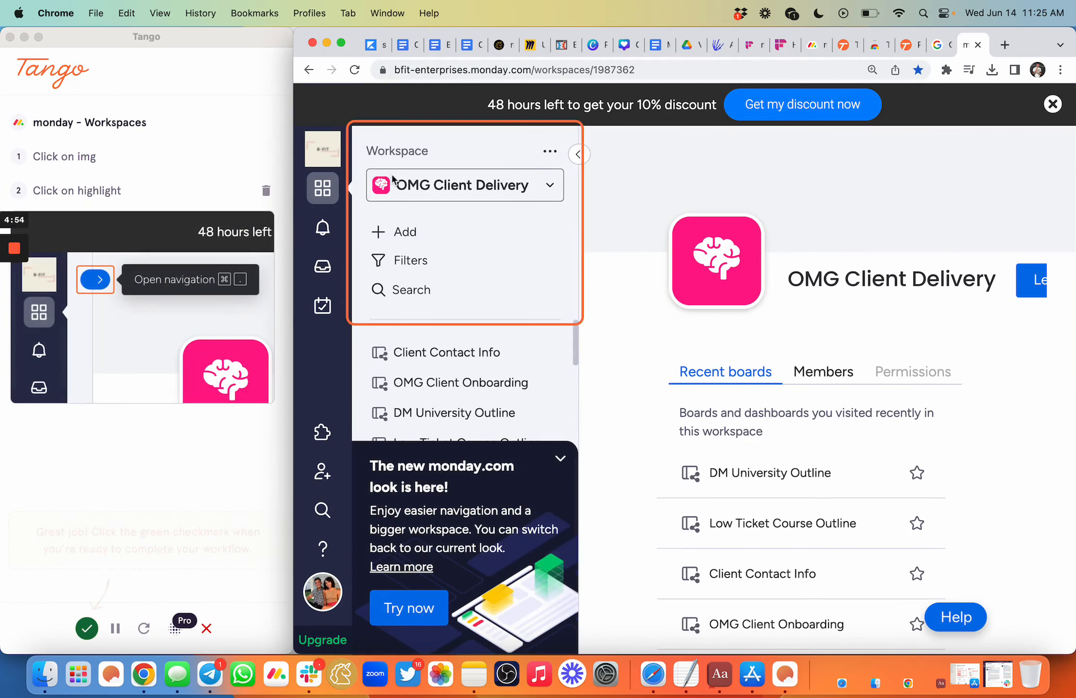
click(535, 188)
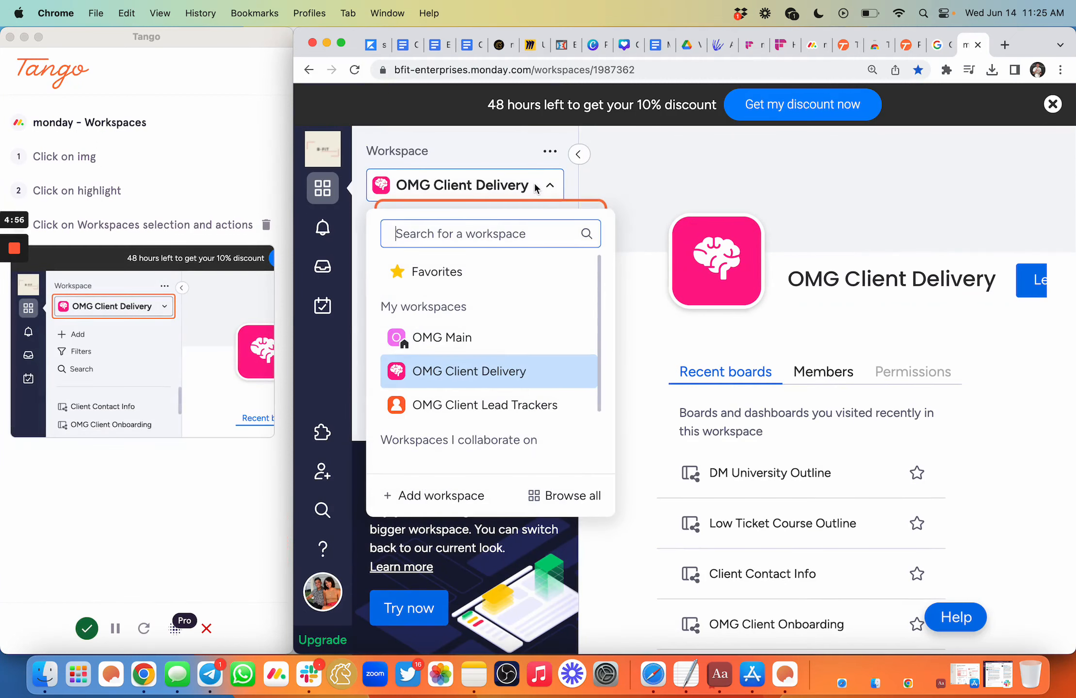
scroll(513, 420, down, 2)
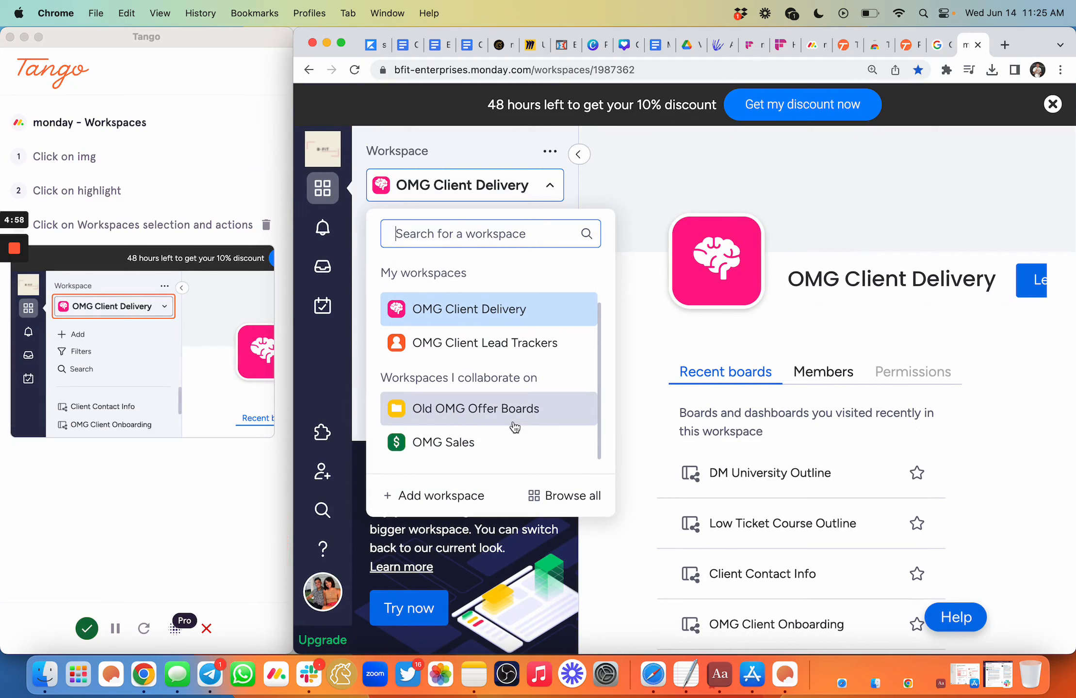
click(475, 440)
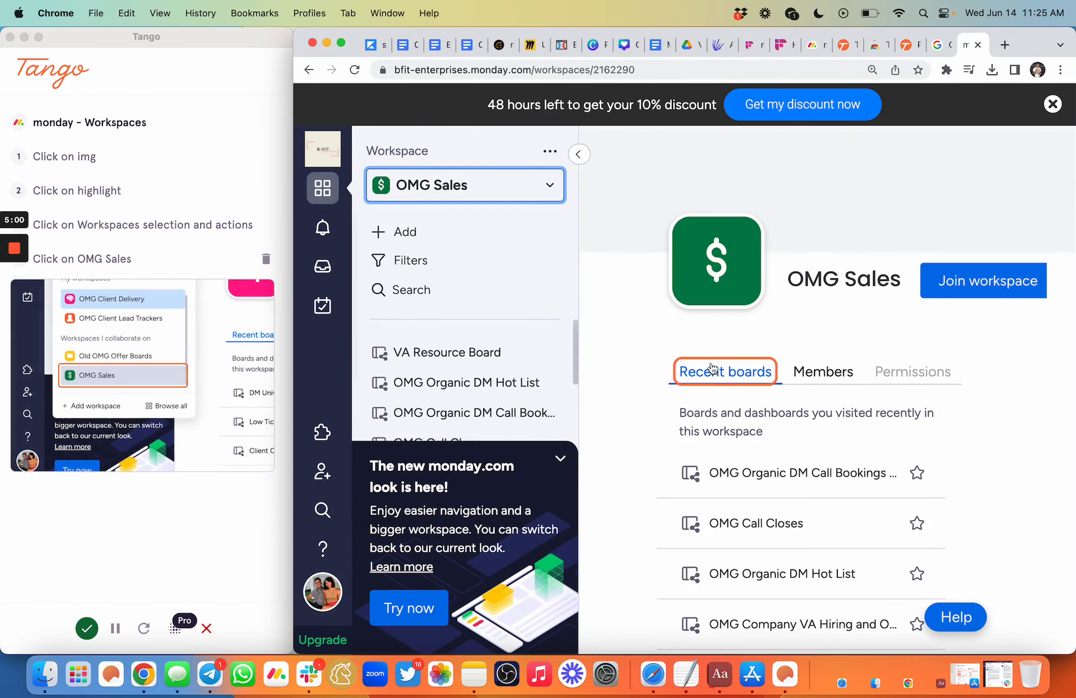
Collapse the new monday.com look announcement and delete its captured step from the Tango workflow
click(563, 459)
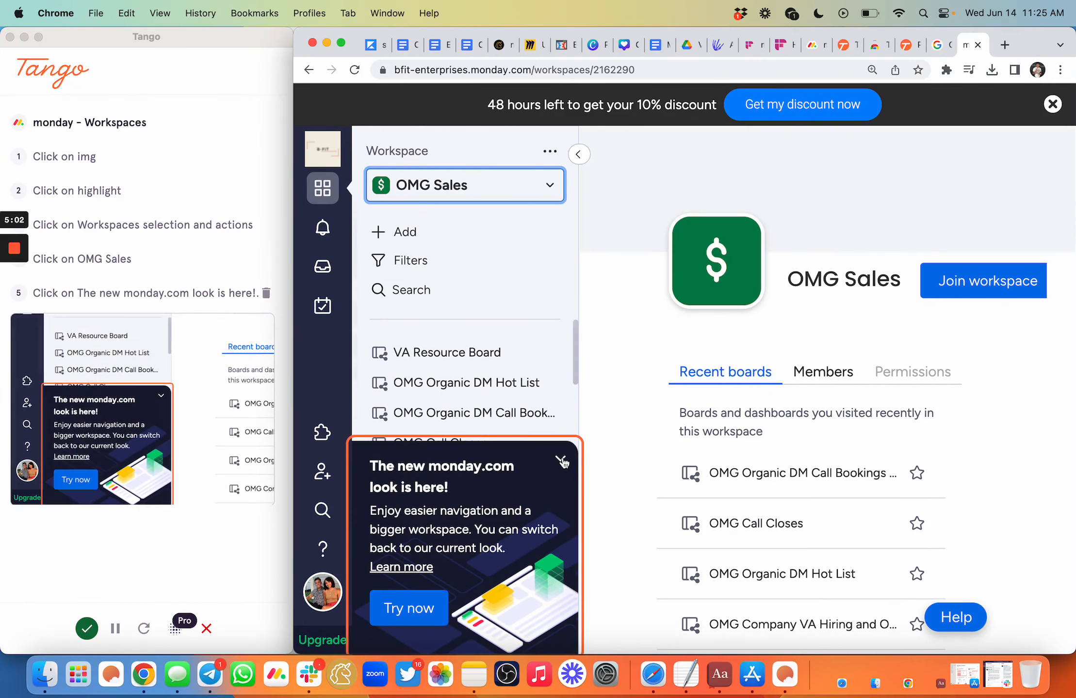
click(266, 295)
click(266, 295)
click(266, 297)
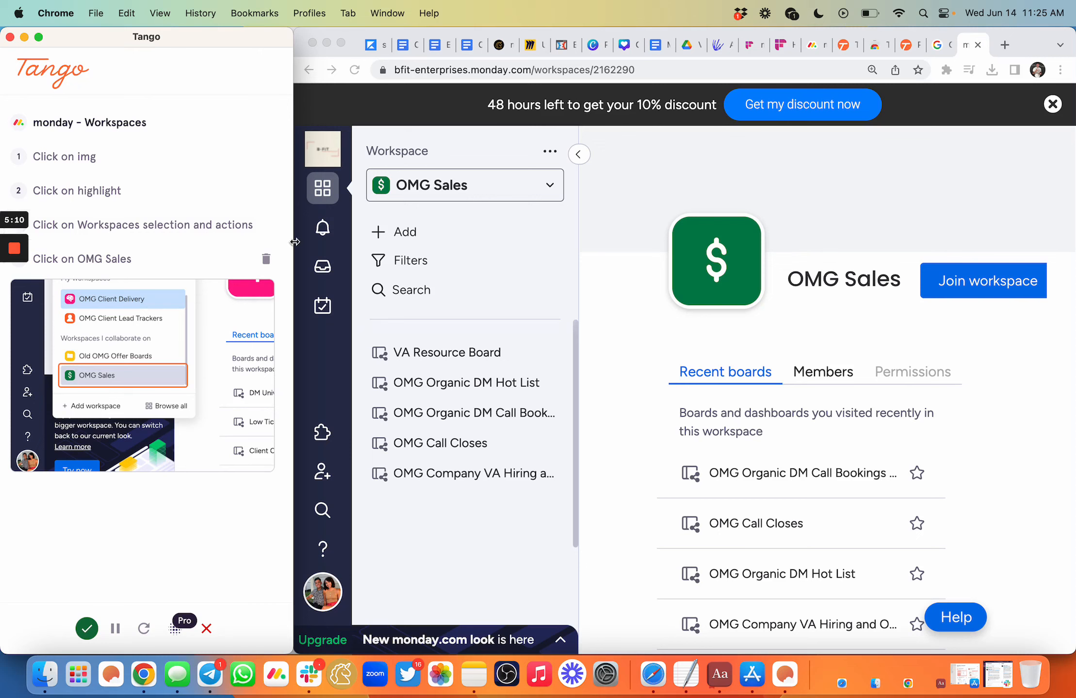
Open the OMG Organic DM Hot List board and collapse the workspace navigation
click(633, 360)
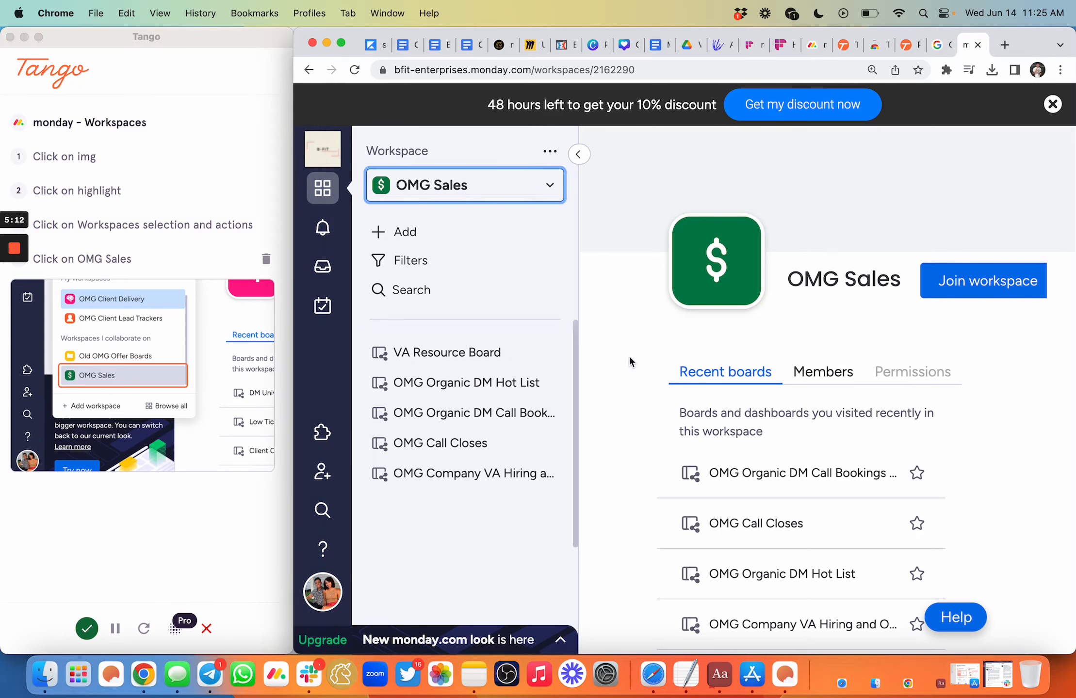
click(498, 387)
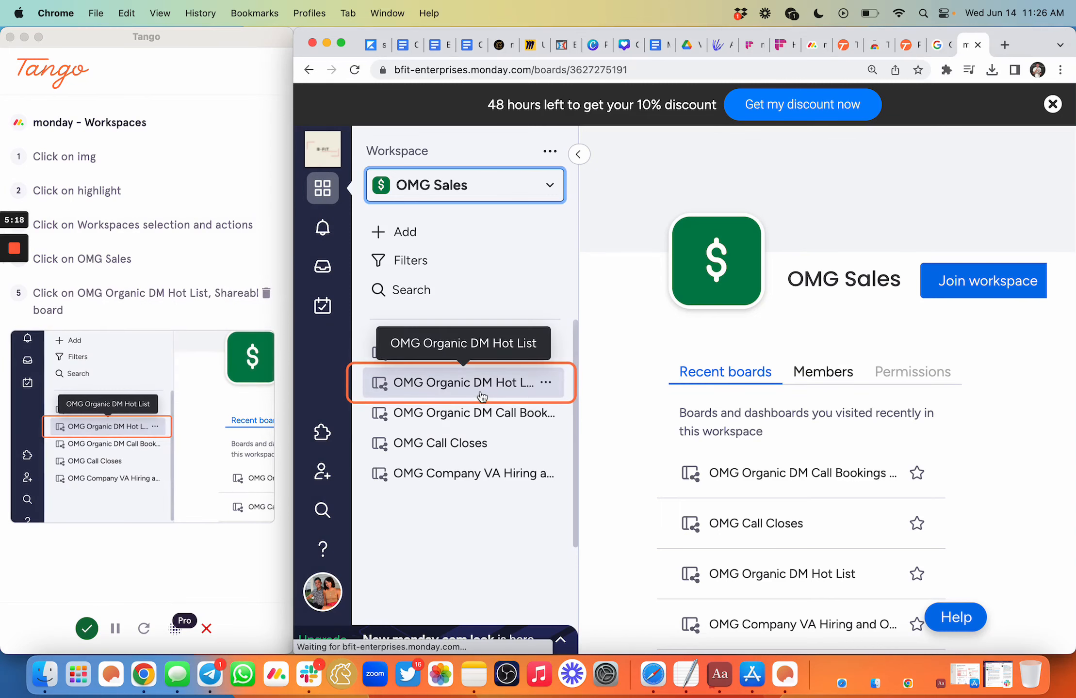
click(578, 154)
Start adding a lead at the end of the Engaged Conversation - Warm Leads group to capture that step
scroll(663, 515, down, 5)
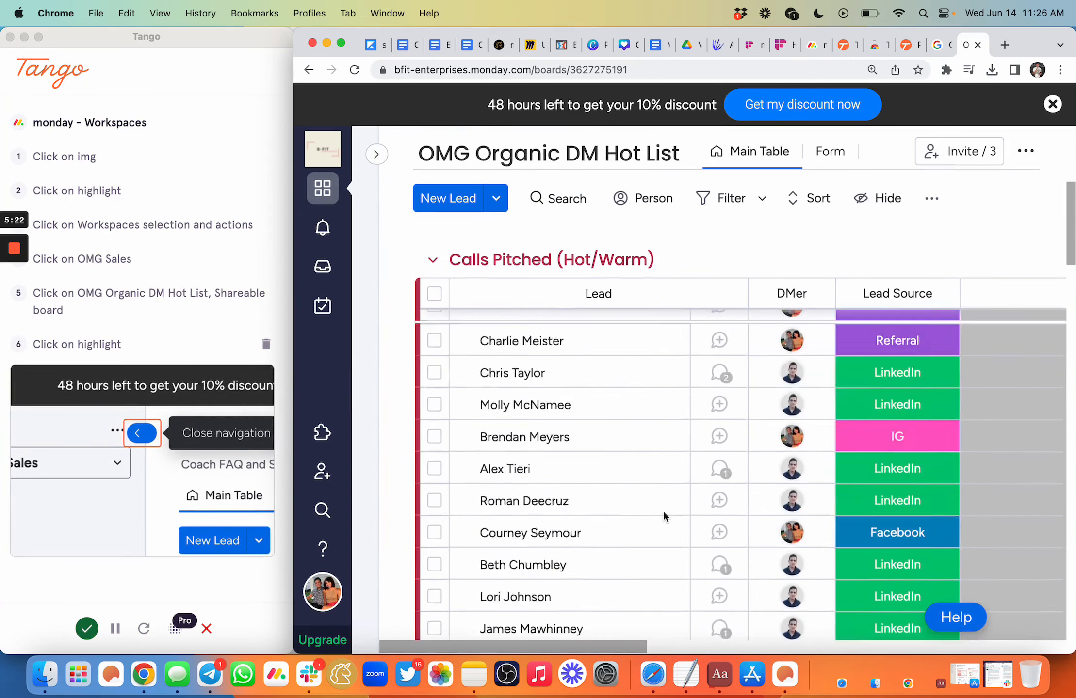
scroll(663, 513, down, 15)
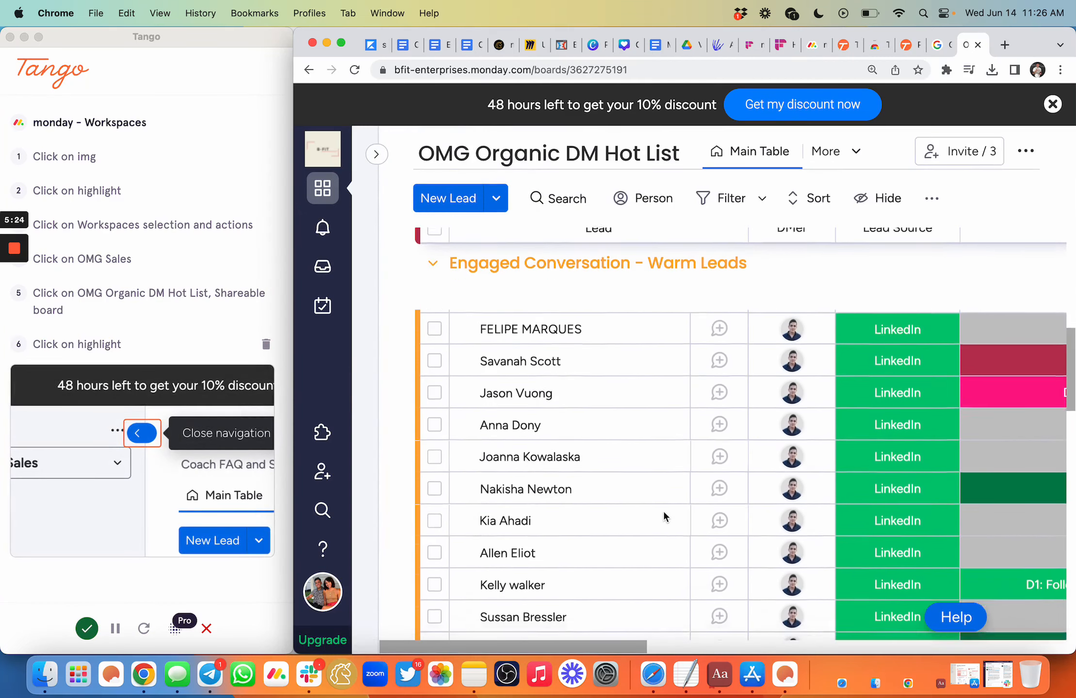
scroll(662, 510, down, 20)
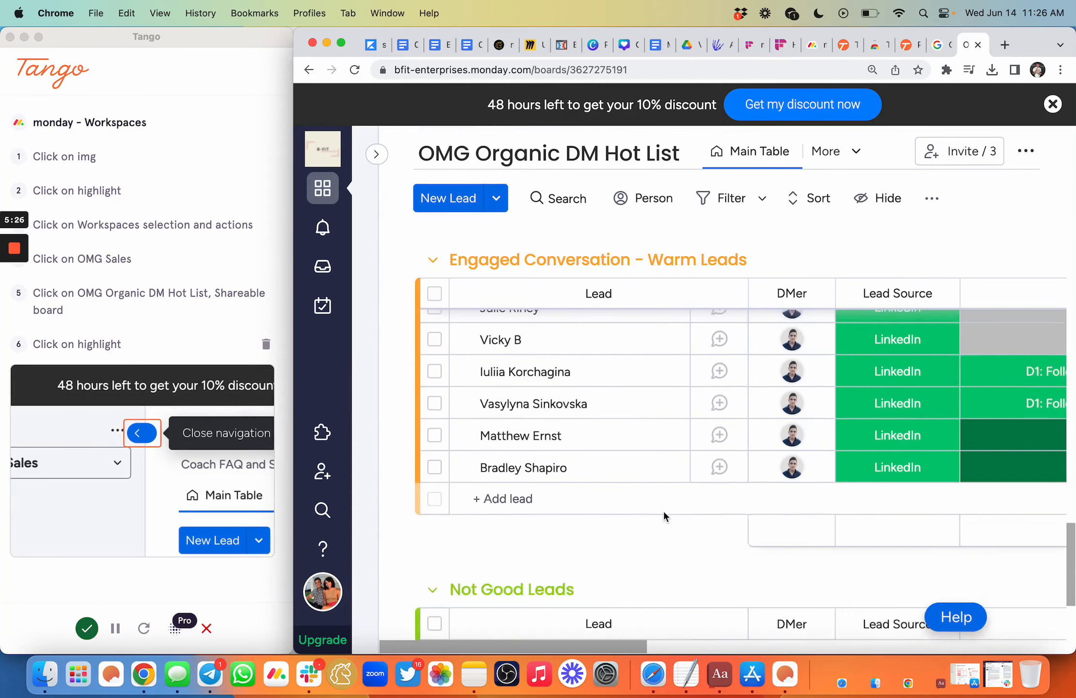
scroll(662, 510, down, 3)
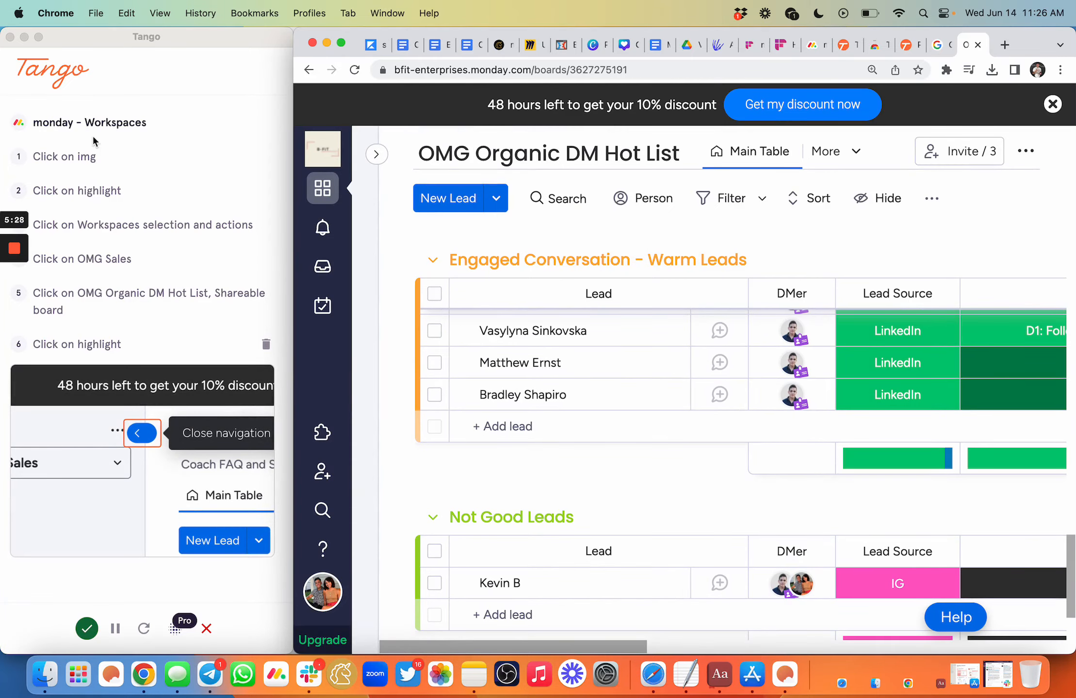
click(557, 427)
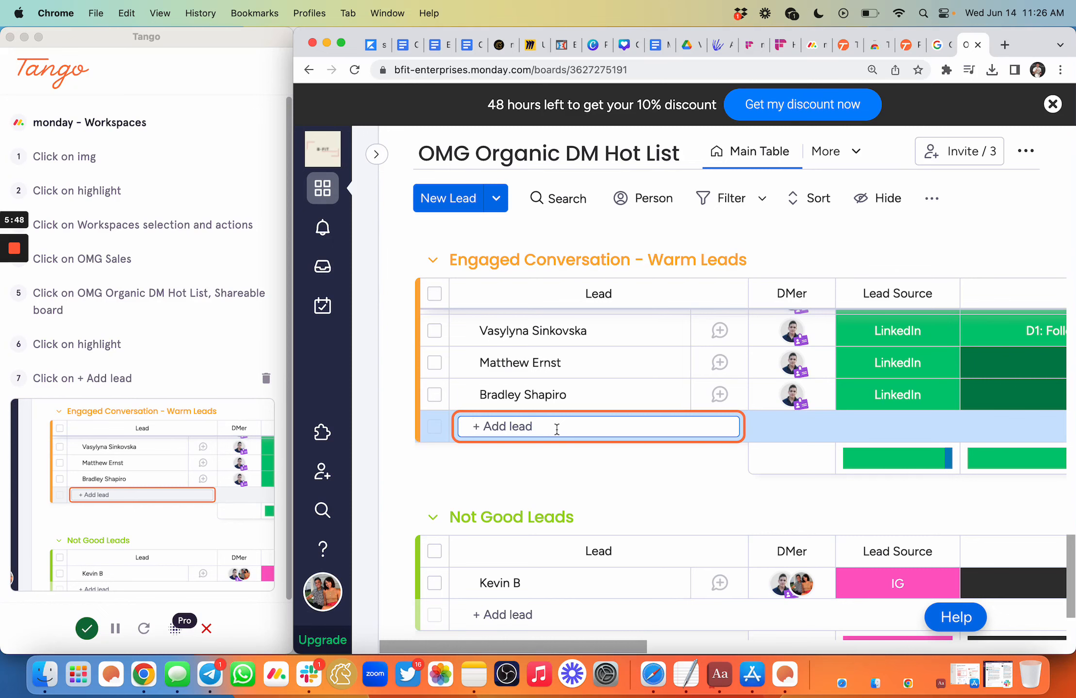
View the Day status options of a booked lead in the Calls Pitched (Hot/Warm) group, then close them without choosing one
scroll(593, 388, up, 15)
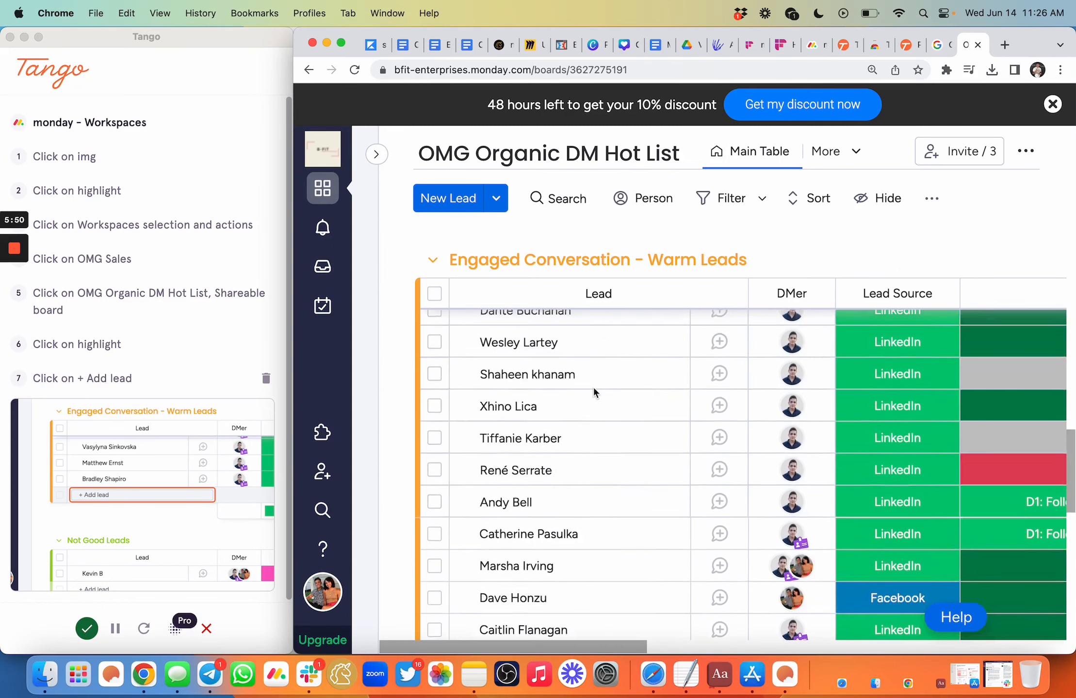
scroll(593, 386, down, 1)
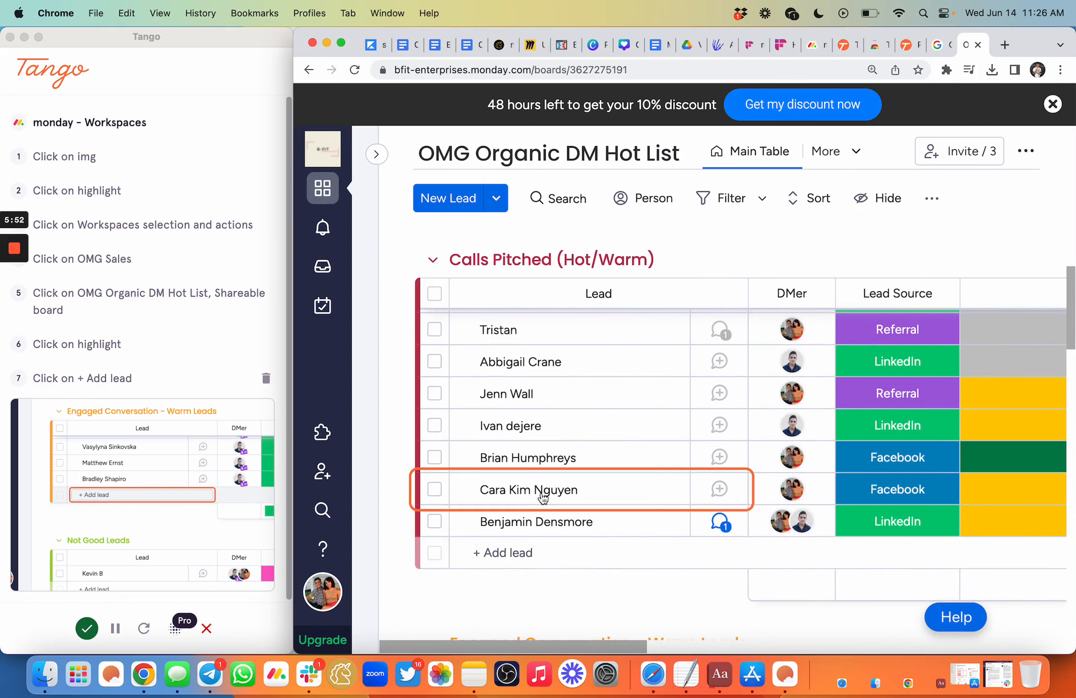
scroll(534, 495, down, 2)
scroll(541, 492, down, 1)
scroll(960, 377, right, 5)
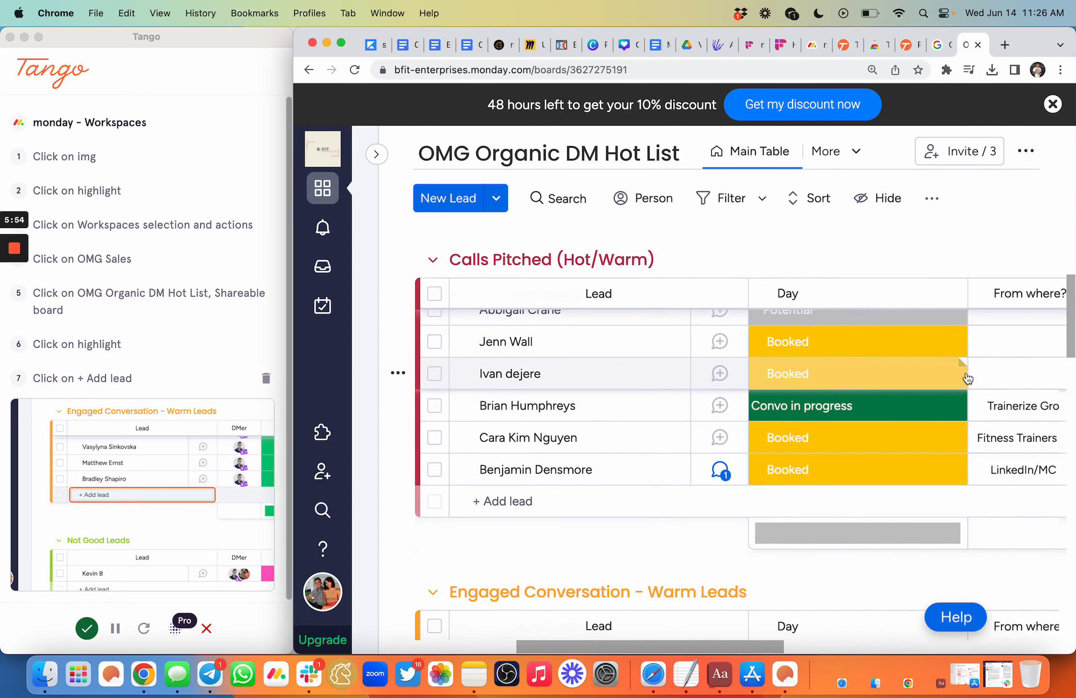
click(920, 376)
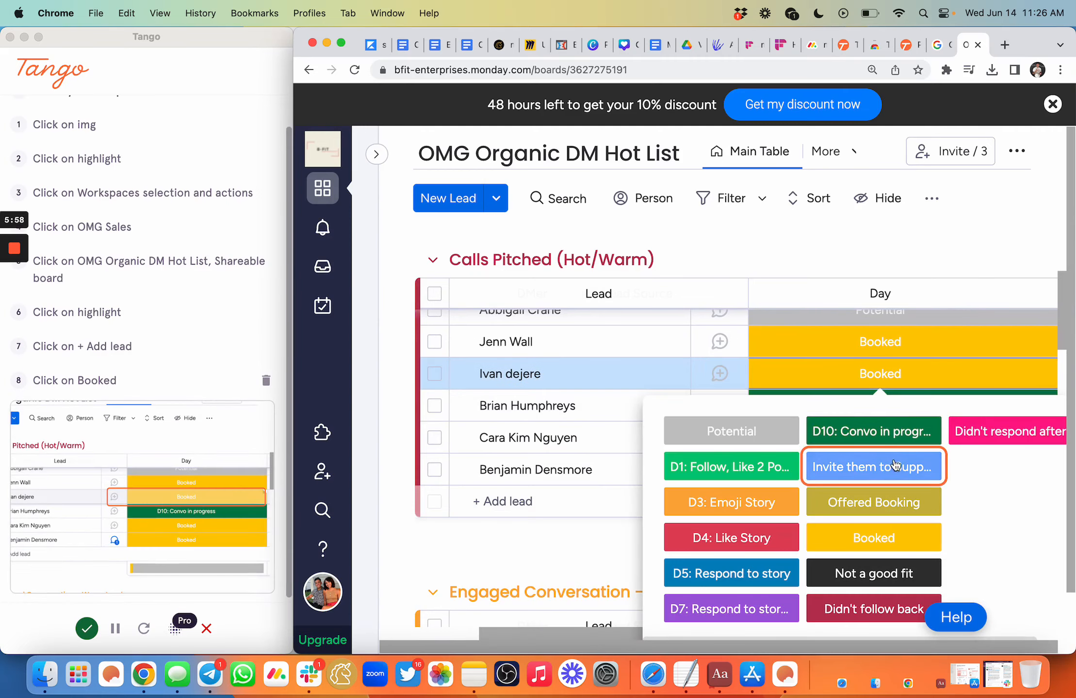
click(587, 537)
scroll(587, 537, down, 20)
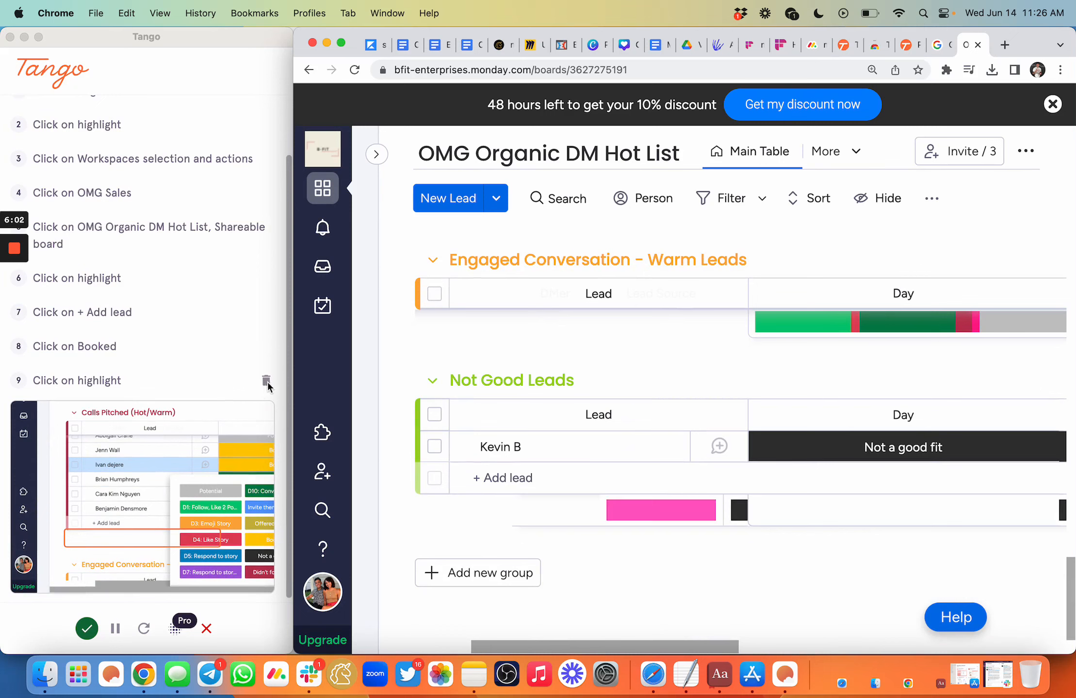
Delete the last two captured steps, "Click on highlight" and "Click on Booked", keeping "Click on + Add lead" as the final step
click(265, 382)
click(265, 381)
click(257, 383)
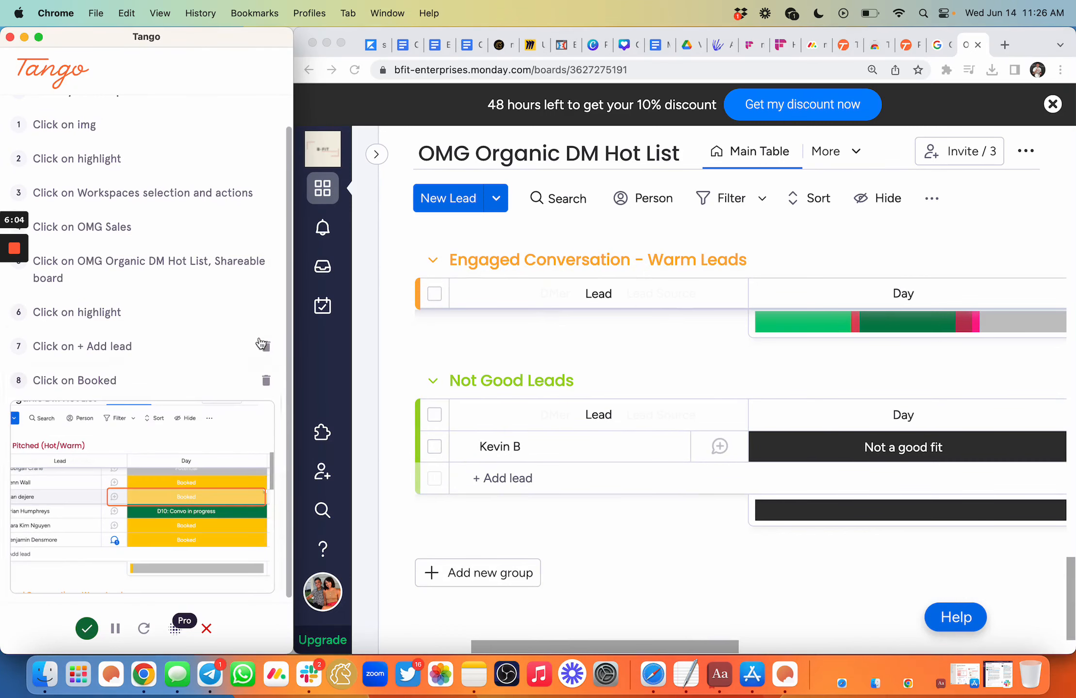
click(266, 383)
click(266, 382)
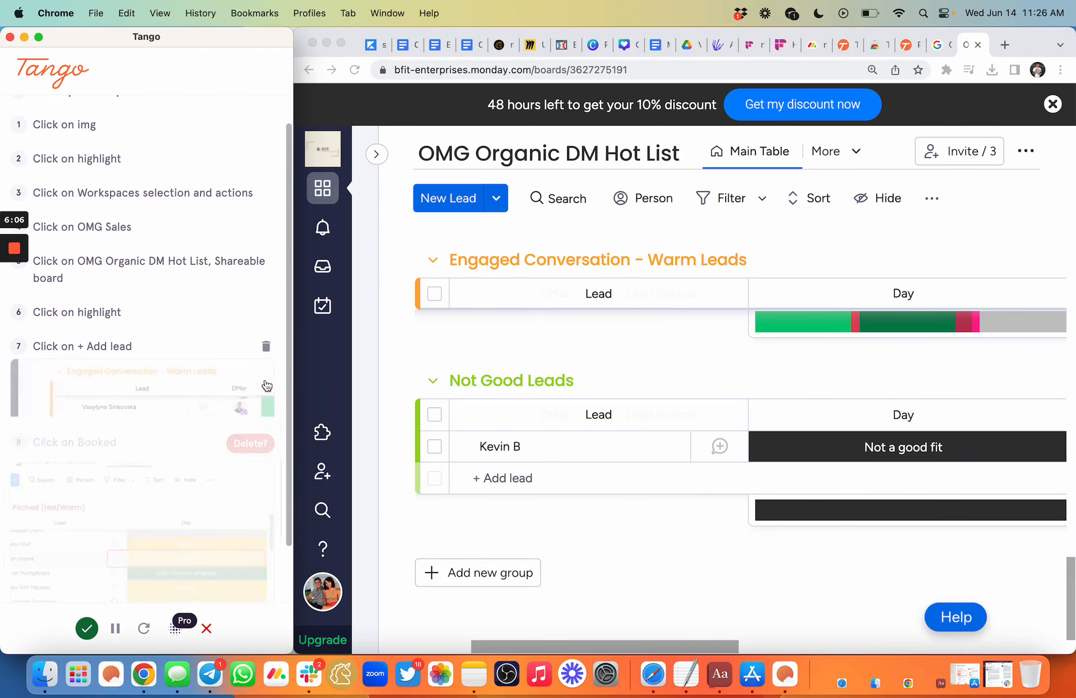
scroll(753, 485, up, 5)
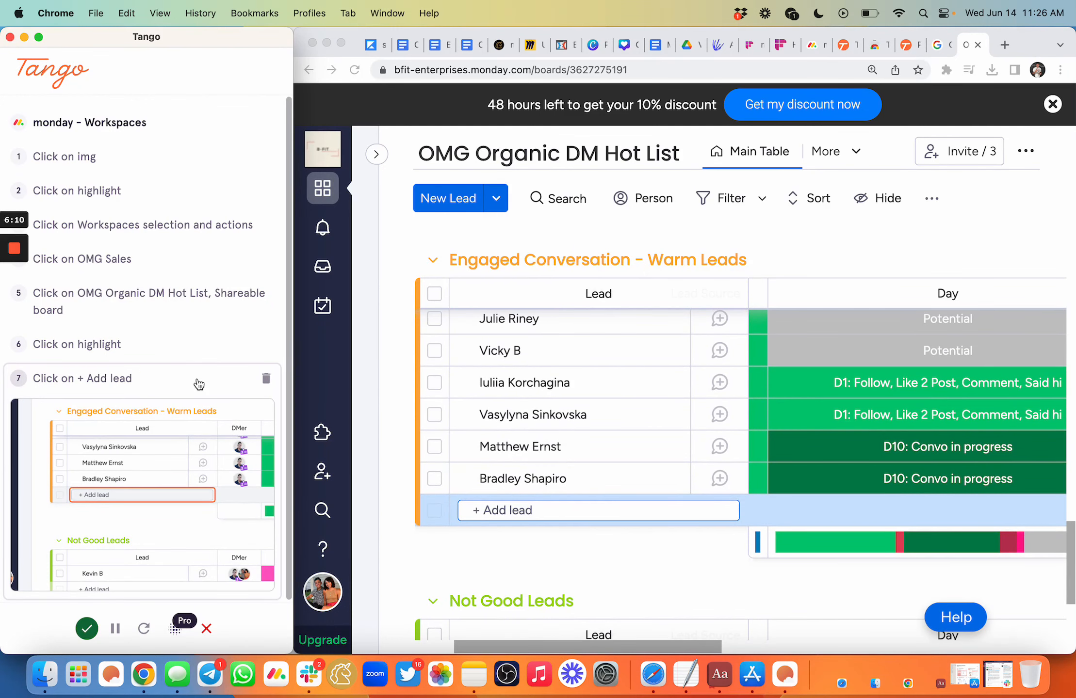
Add a lead named "Name Of Lead" at the end of the Engaged Conversation - Warm Leads group
scroll(561, 491, down, 5)
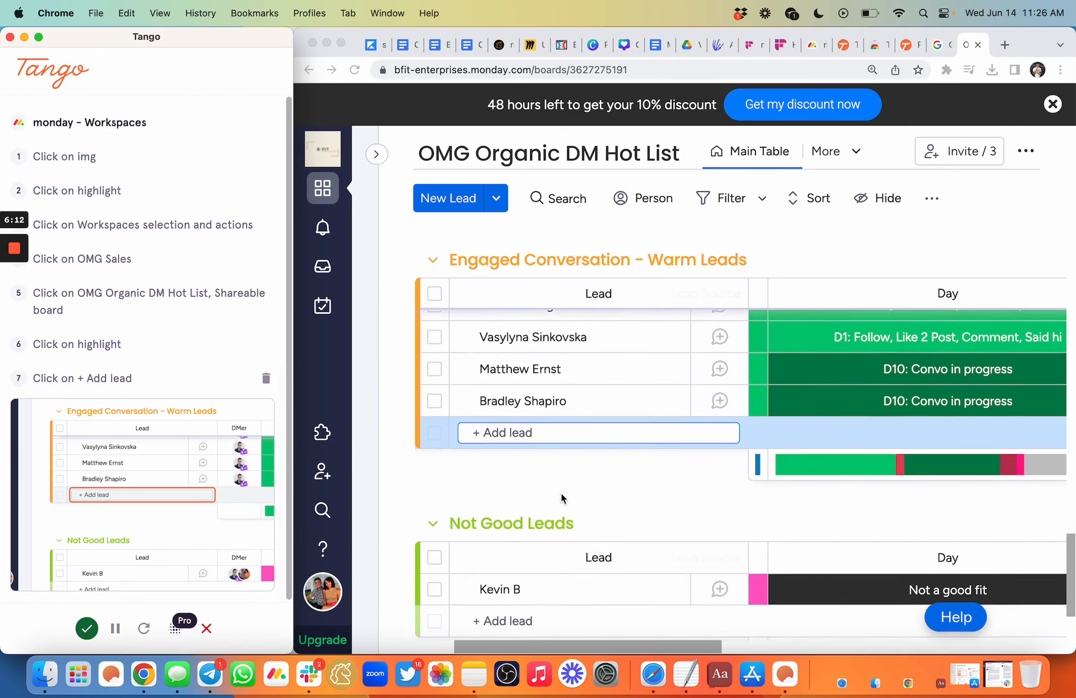
scroll(561, 492, up, 5)
click(528, 507)
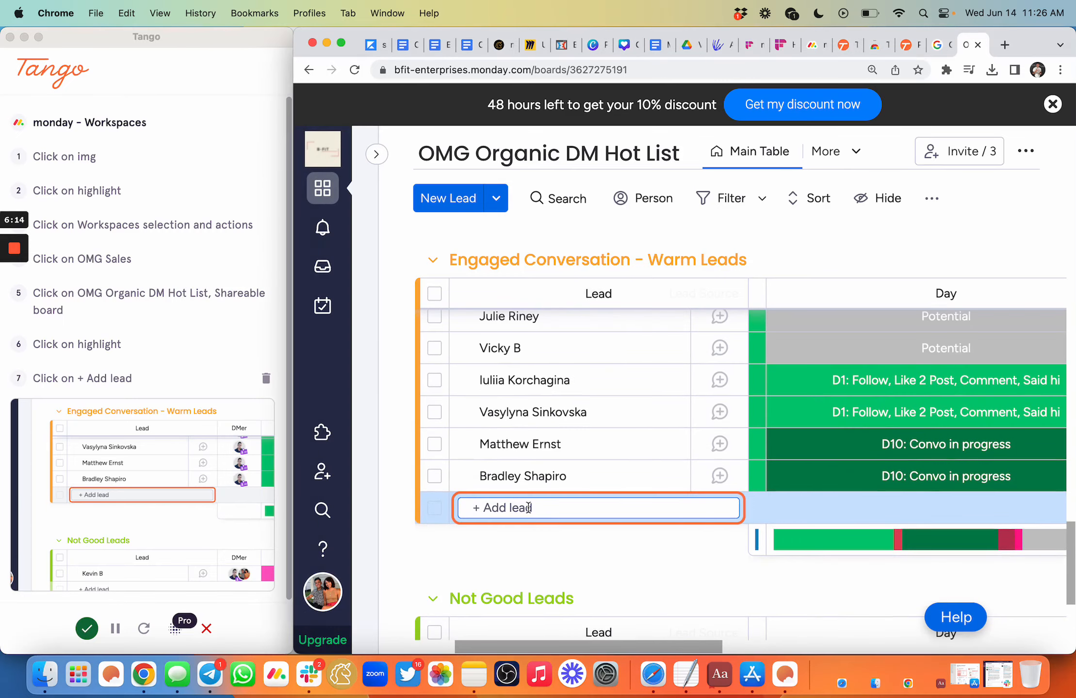
text(NAme)
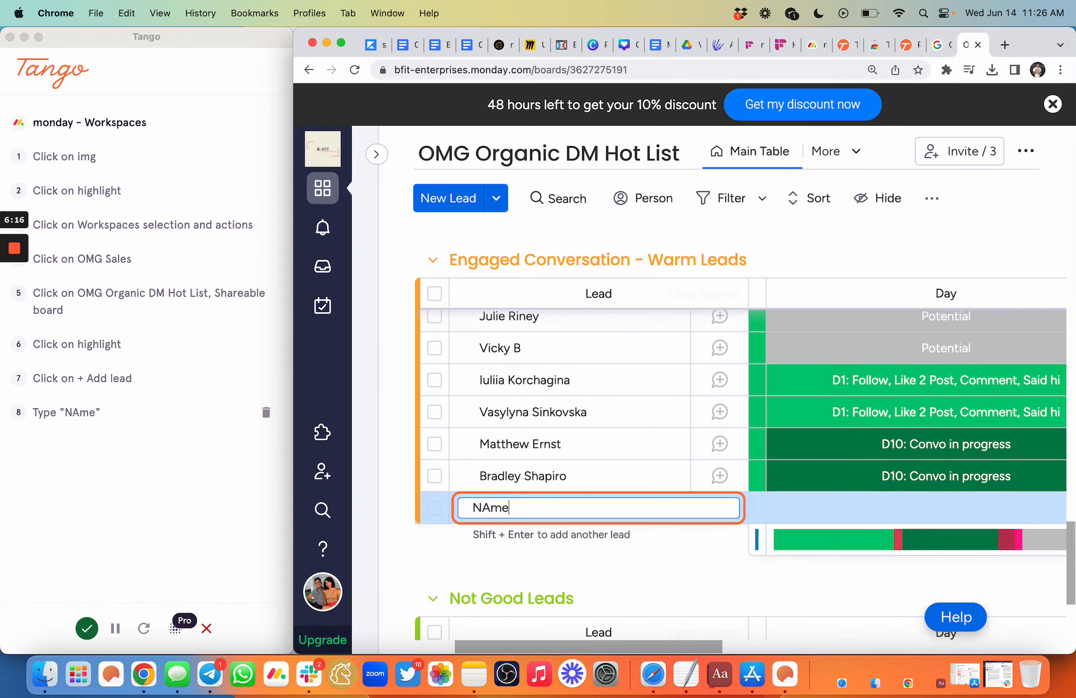
key(BackSpace)
key(BackSpace)
key(BackSpace)
text(ame)
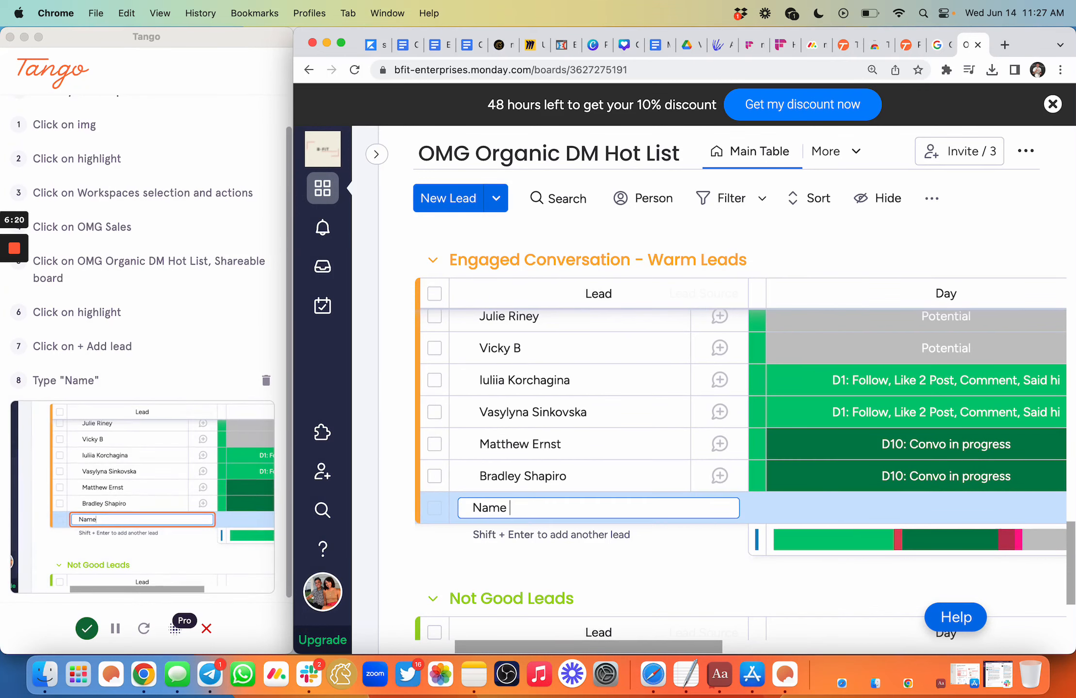
text( Of Lead)
key(Return)
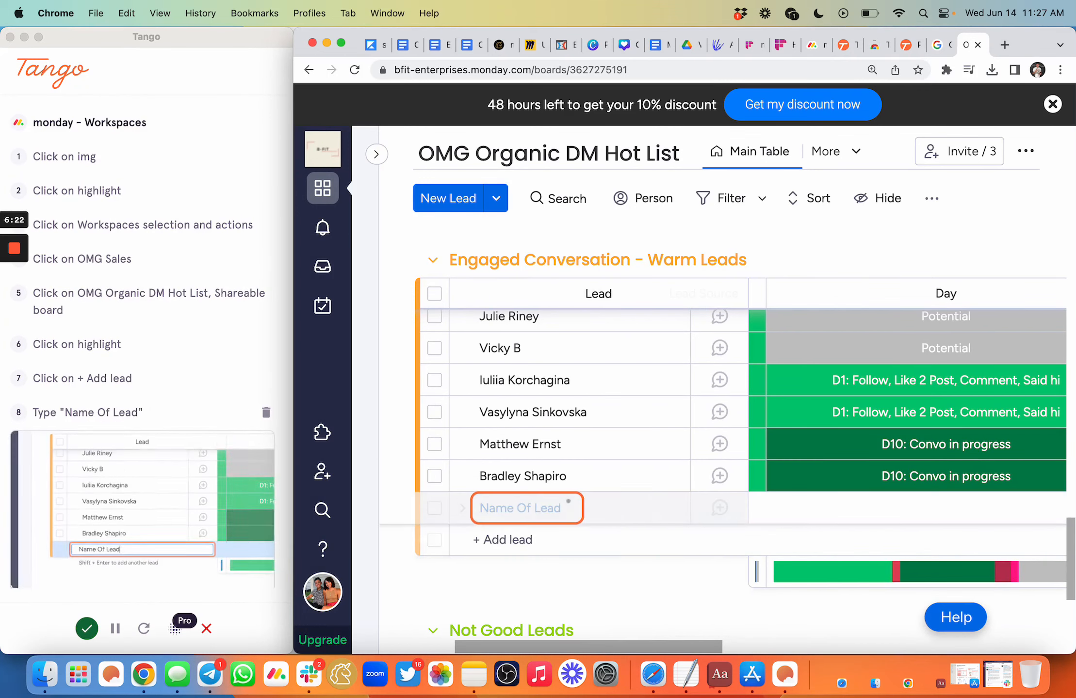
Assign the CEO as the new lead's DMer and choose Facebook as its Lead Source
scroll(908, 502, left, 3)
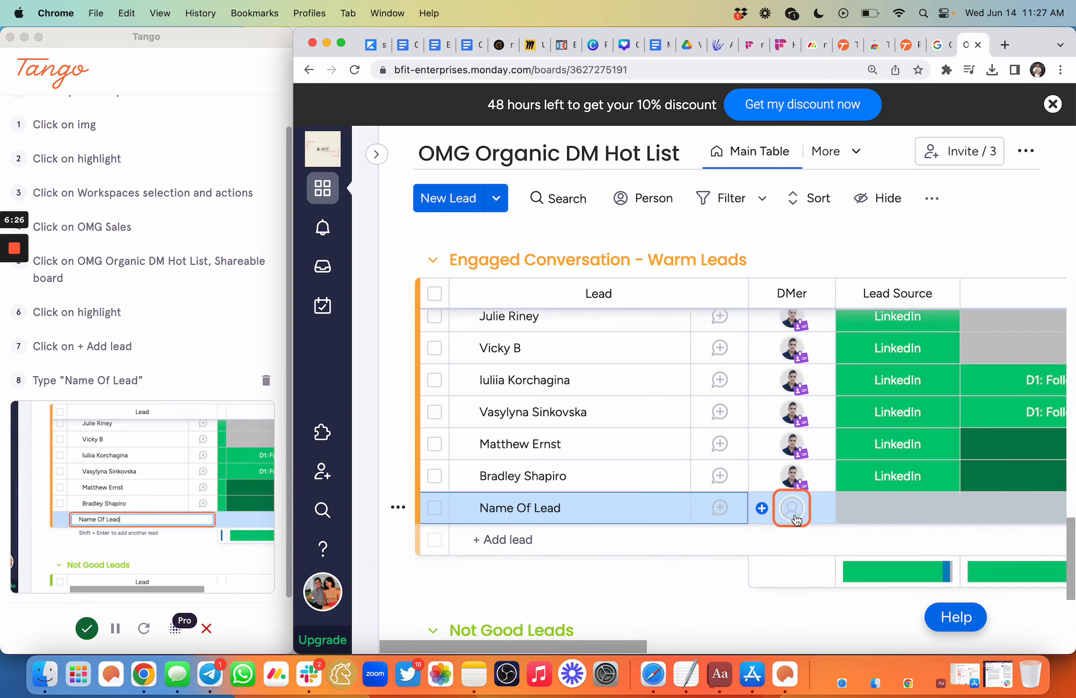
click(792, 513)
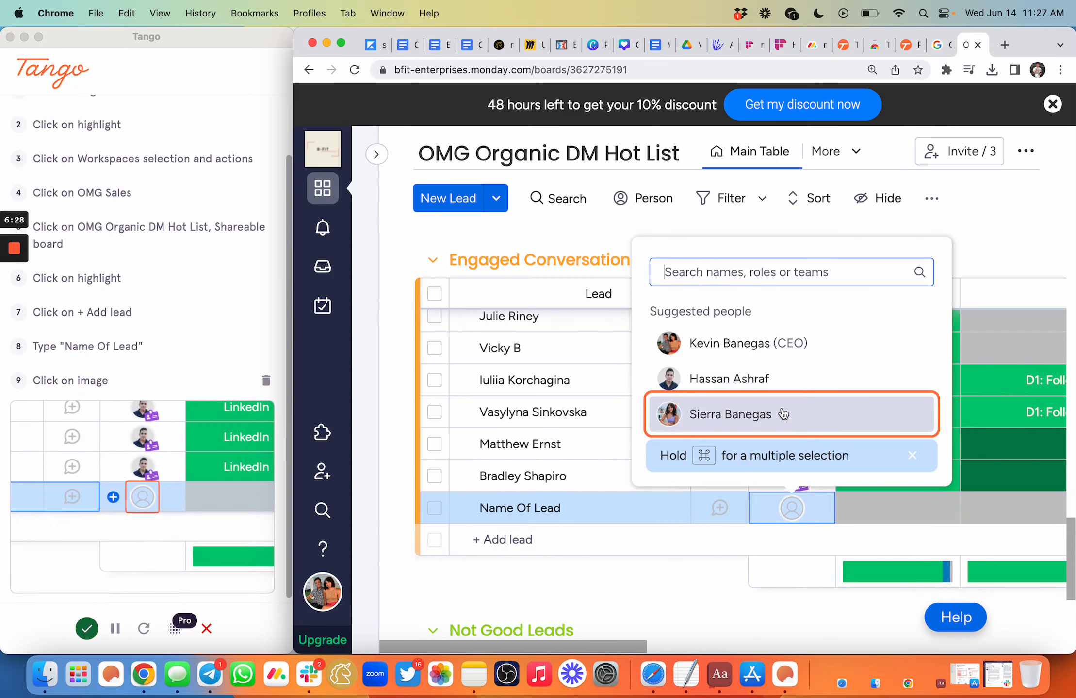
click(793, 343)
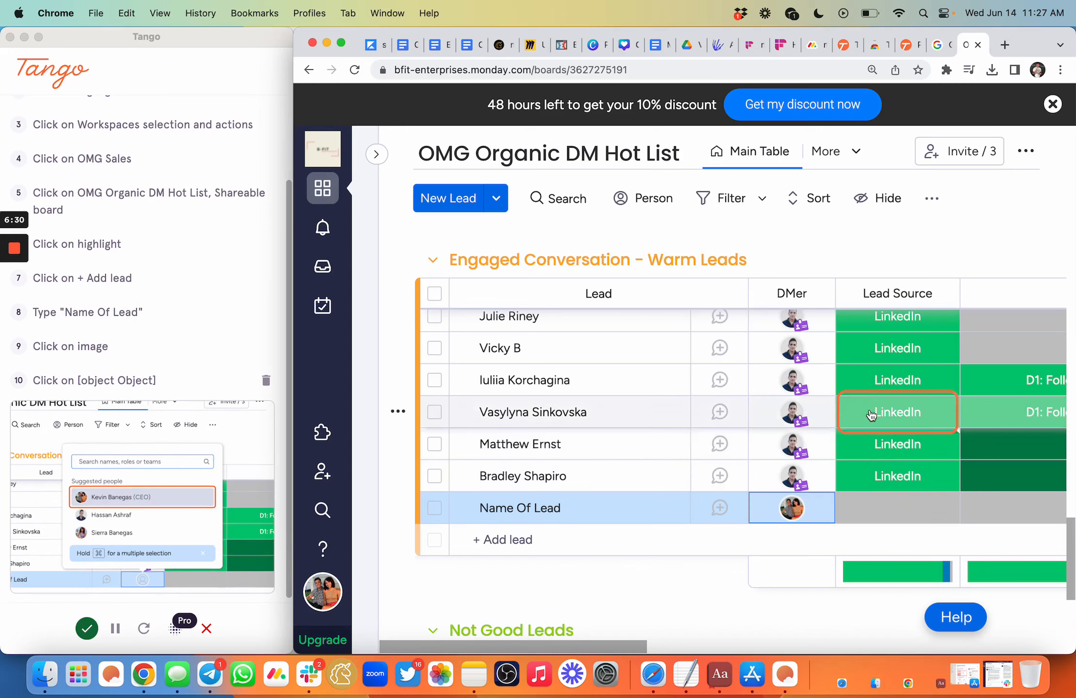
click(909, 518)
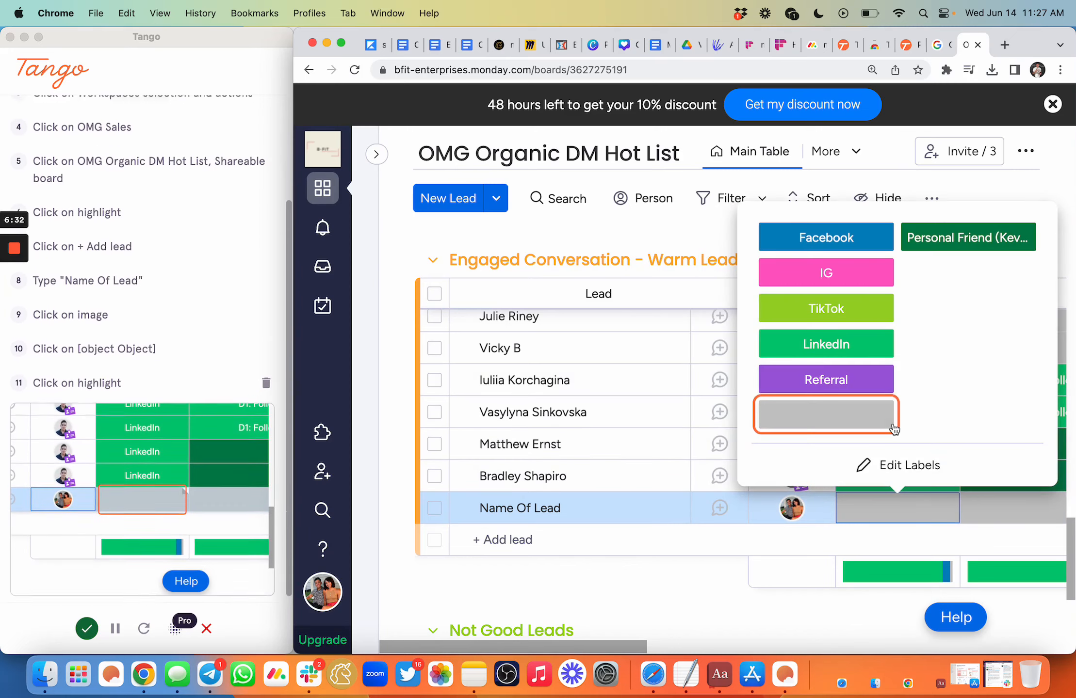
click(841, 238)
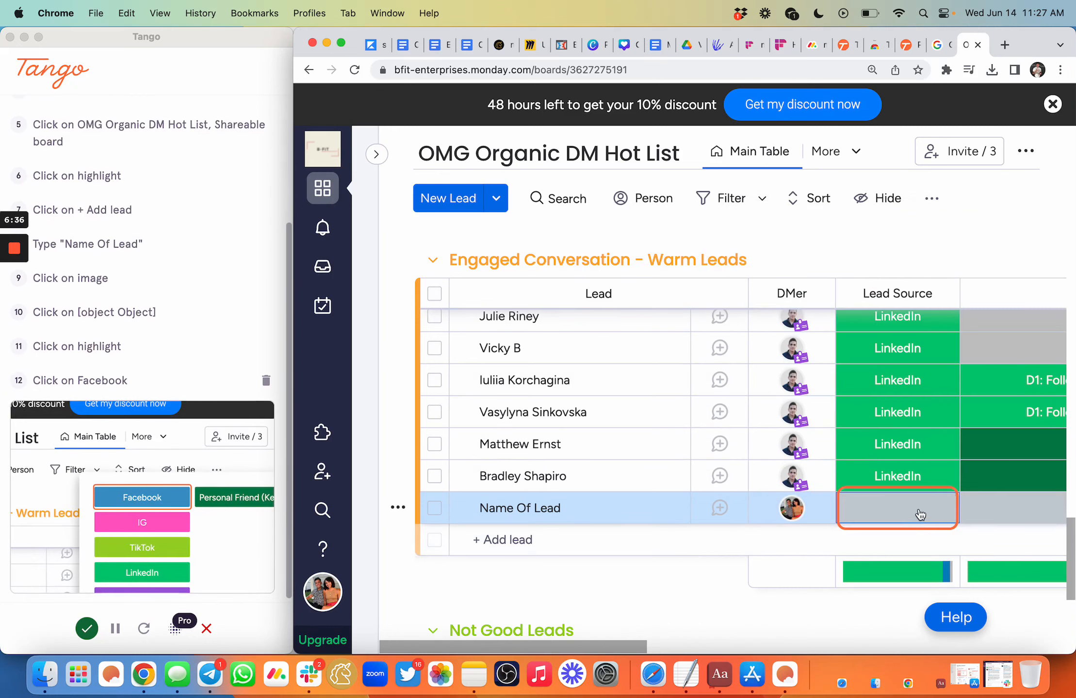
Try two more times to set the new lead's Lead Source to Facebook
click(921, 514)
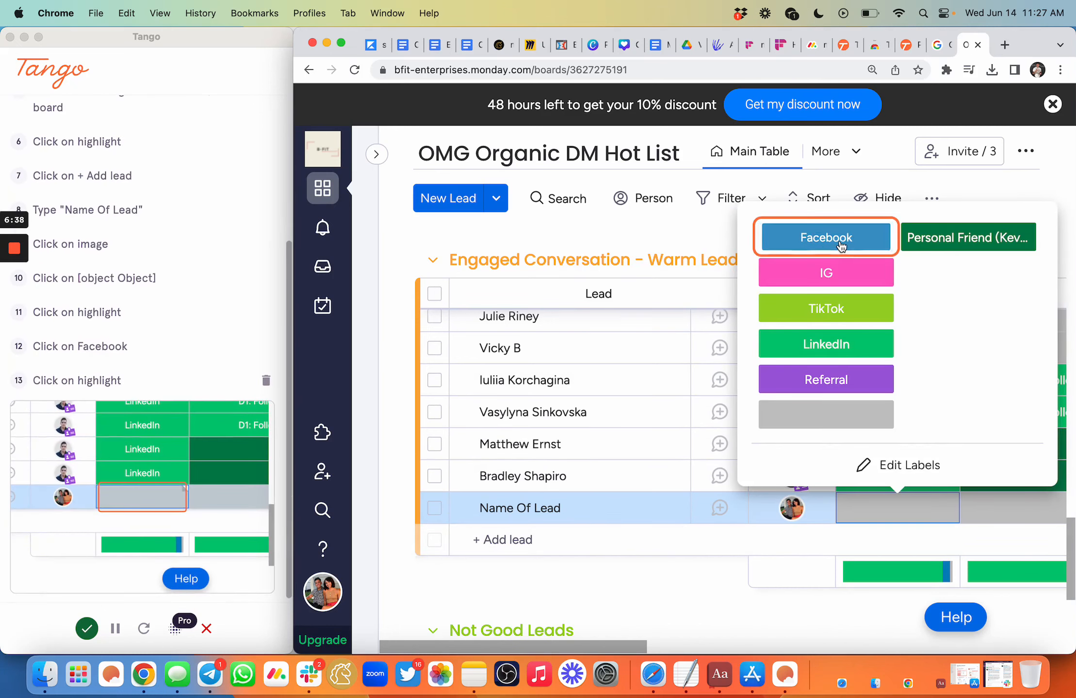
click(840, 243)
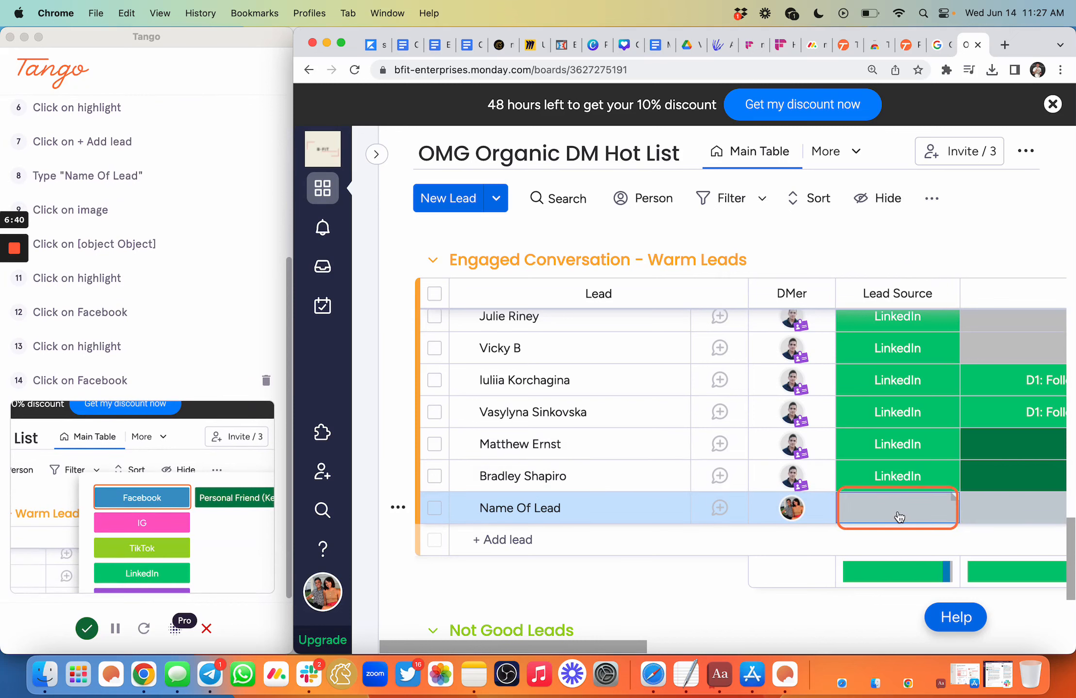
click(899, 517)
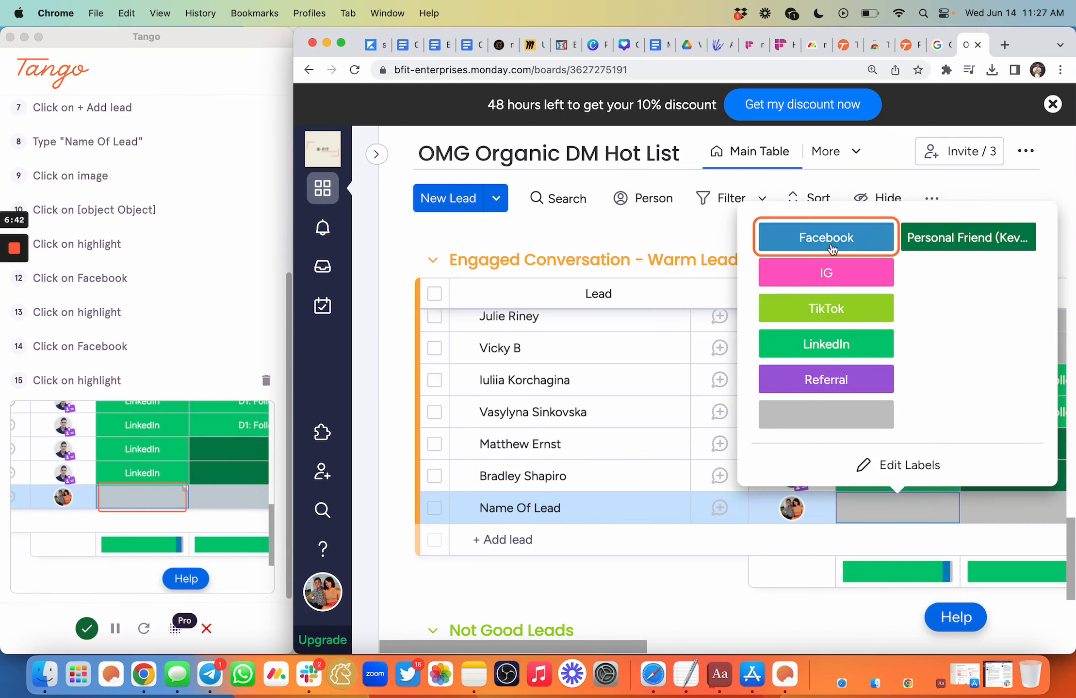
click(833, 240)
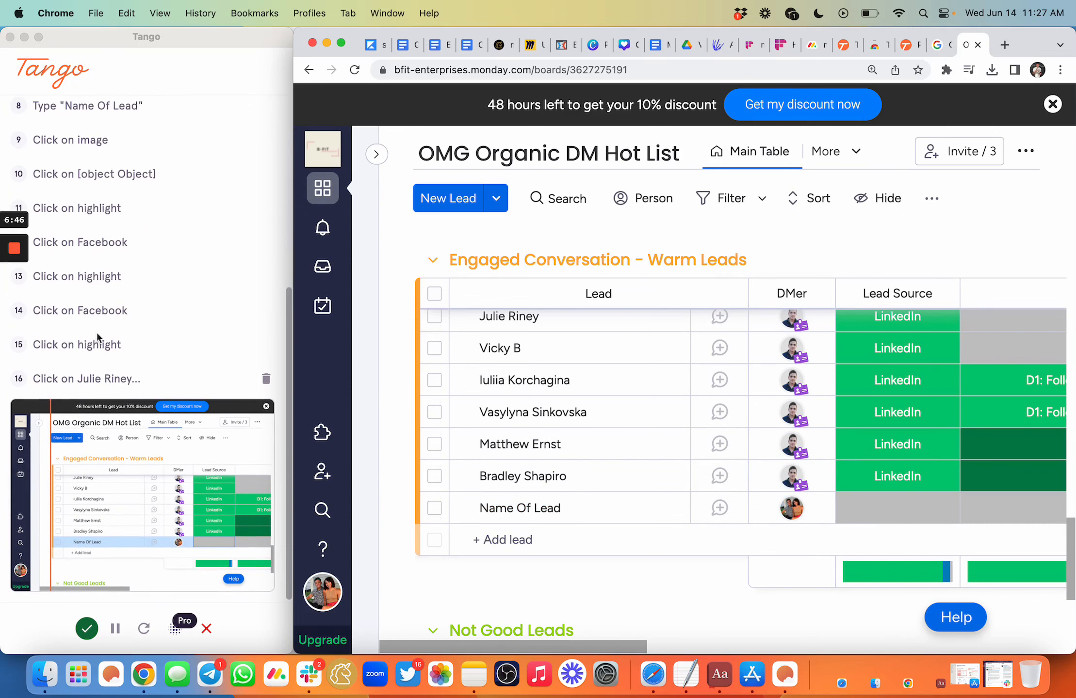
Delete the last four captured steps, keeping the first "Click on Facebook" as the final step
click(266, 382)
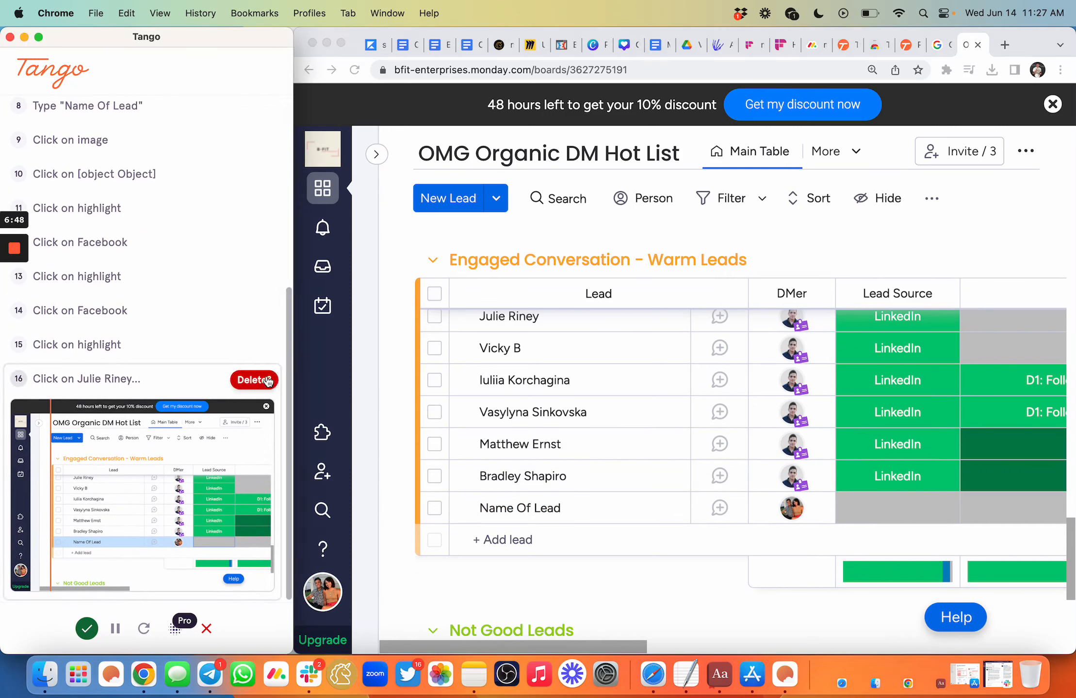
click(260, 378)
click(264, 379)
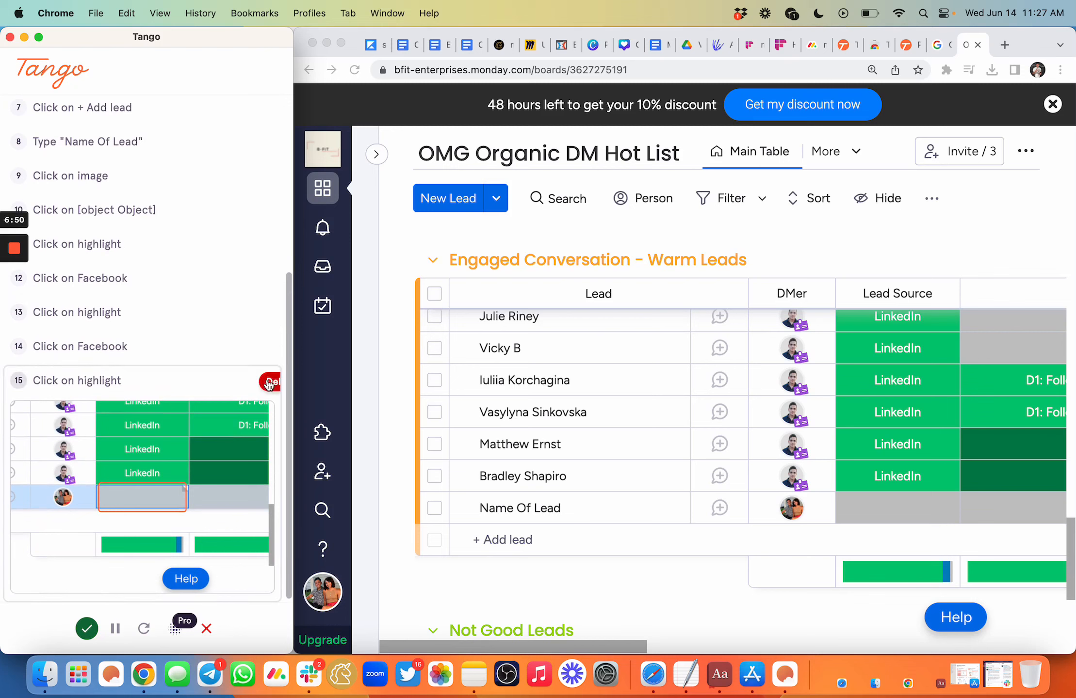
click(262, 378)
click(266, 381)
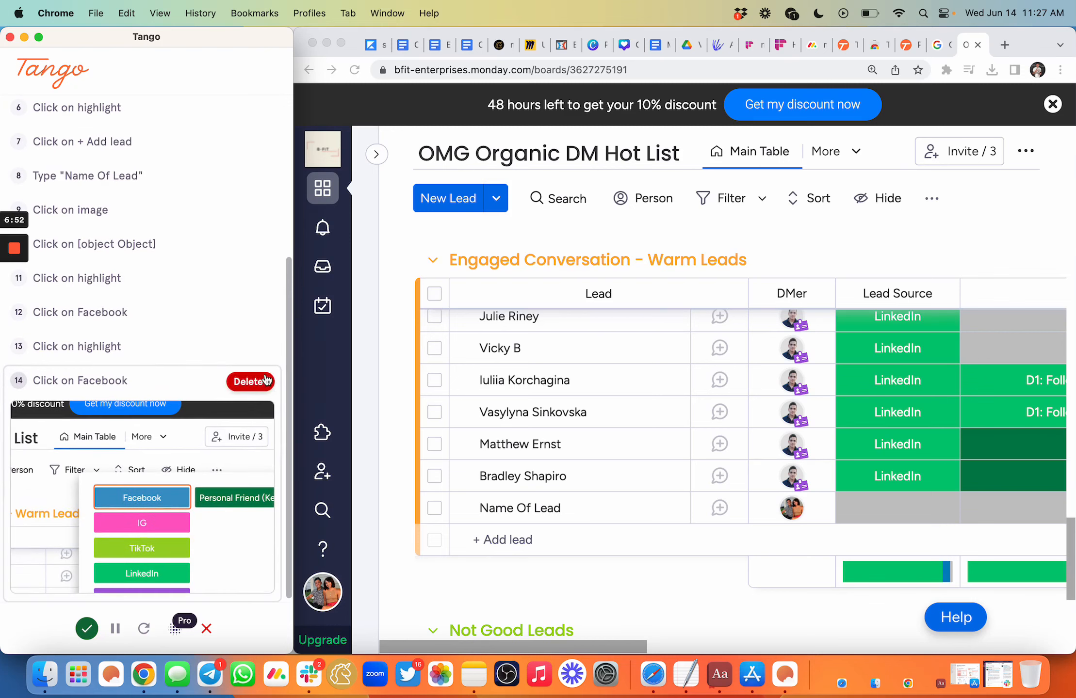
click(257, 382)
click(266, 381)
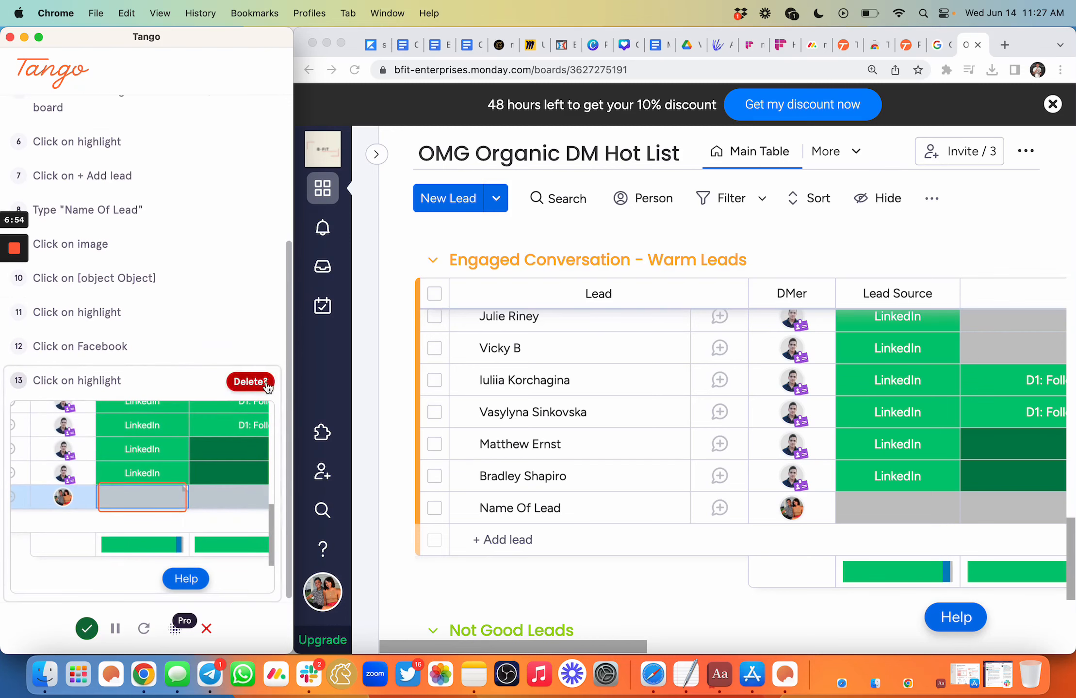
click(262, 381)
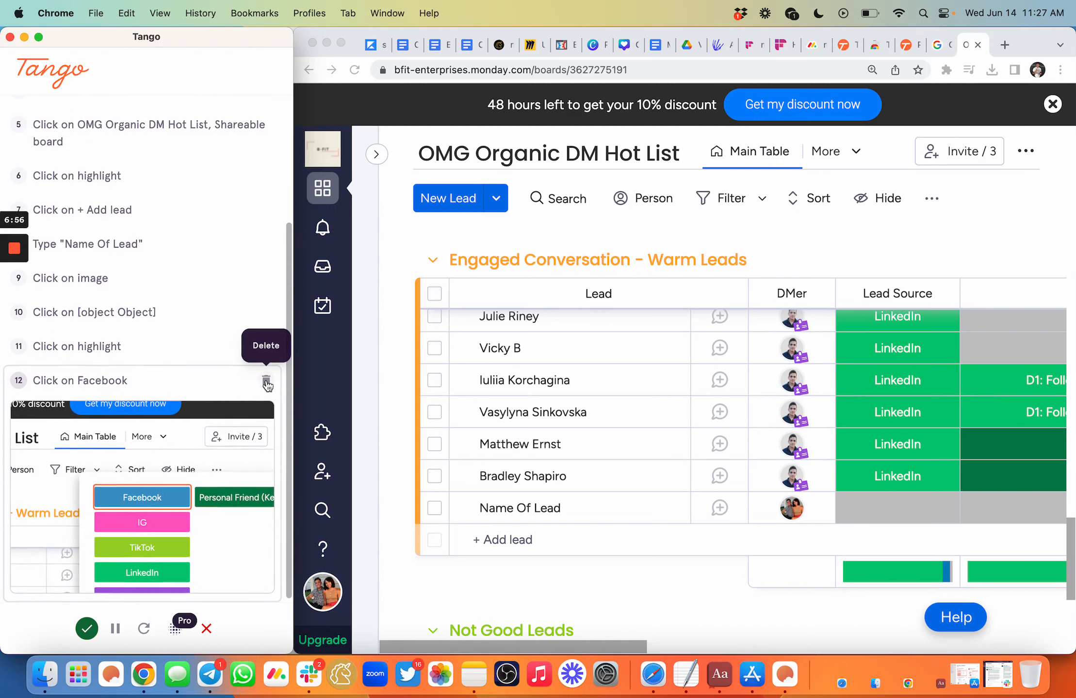
Open the new lead's Day status options to capture that step, then close them without choosing one
scroll(940, 516, right, 5)
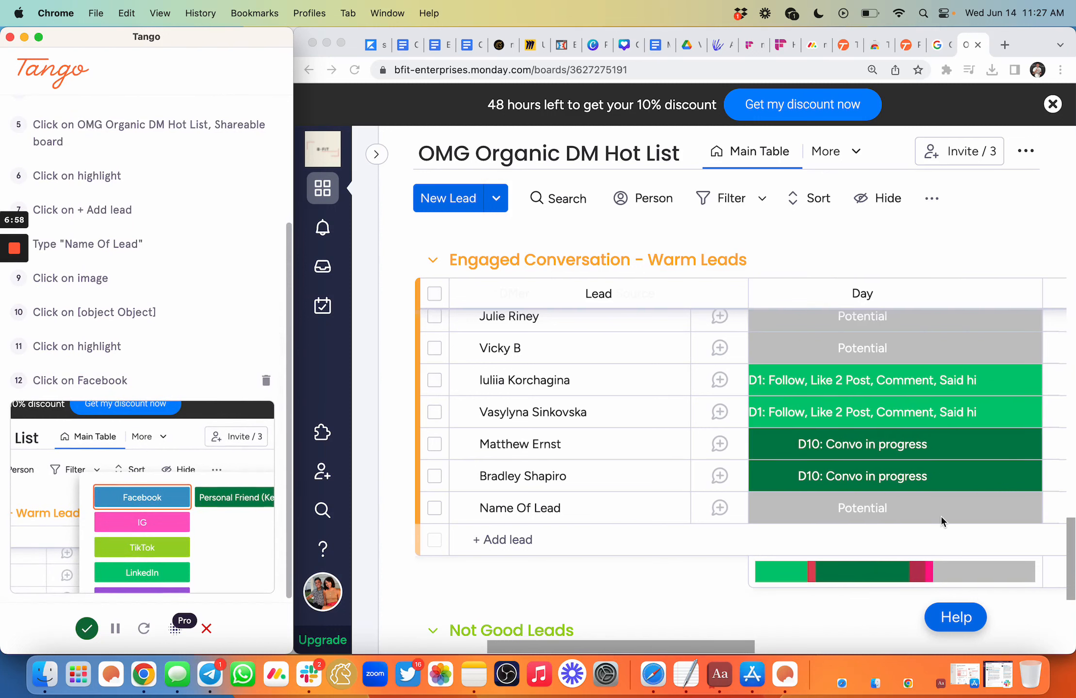
click(897, 512)
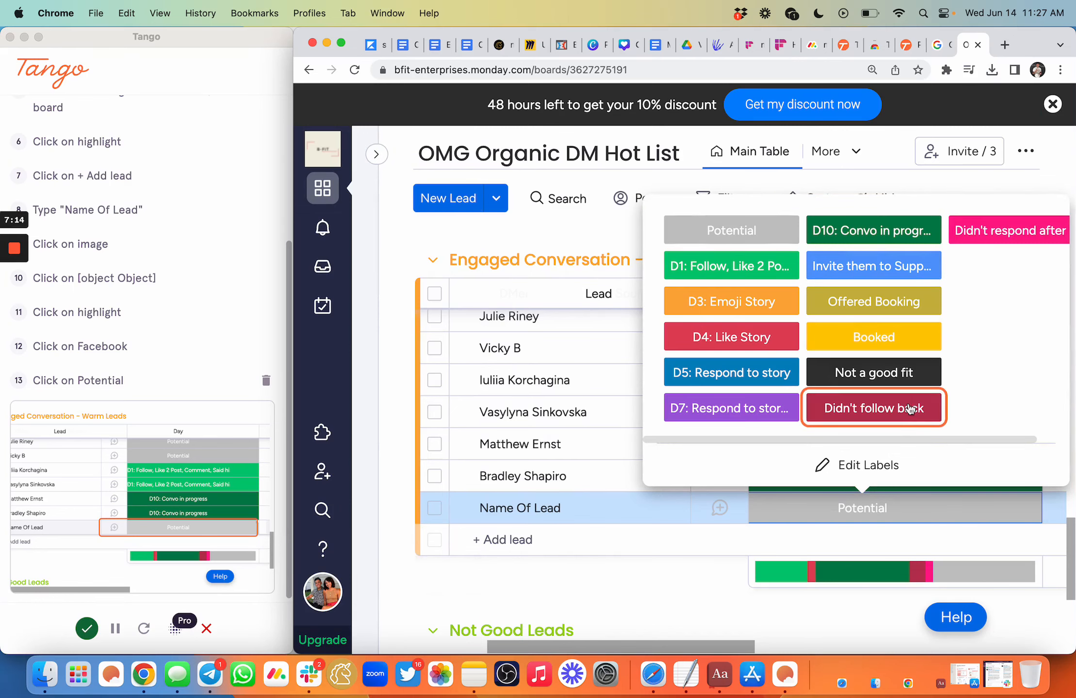
key(Escape)
scroll(903, 439, right, 5)
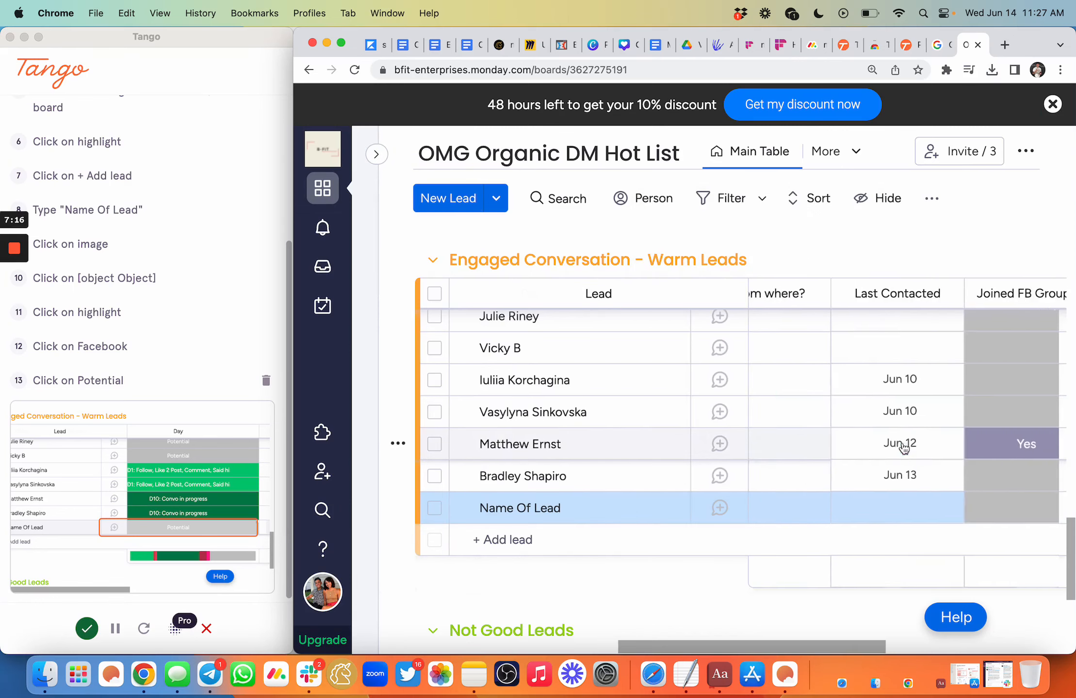
scroll(926, 492, left, 3)
scroll(927, 492, down, 1)
scroll(927, 492, right, 2)
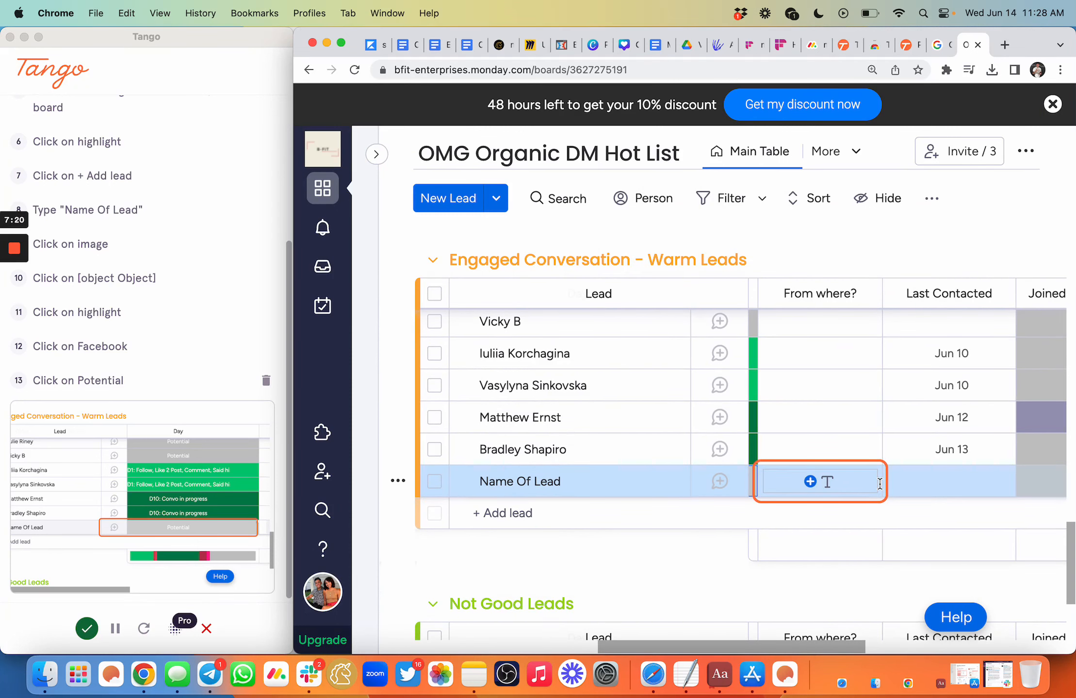
Dismiss the discount banner and delete the "Click on highlight" step captured for it
click(1053, 103)
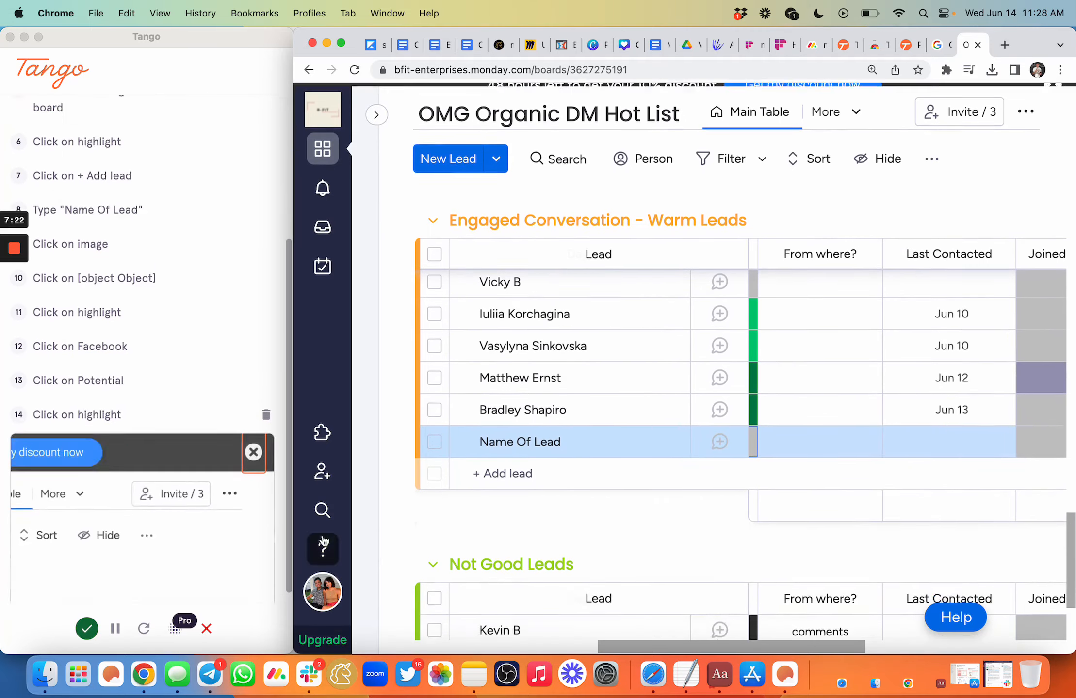
click(267, 381)
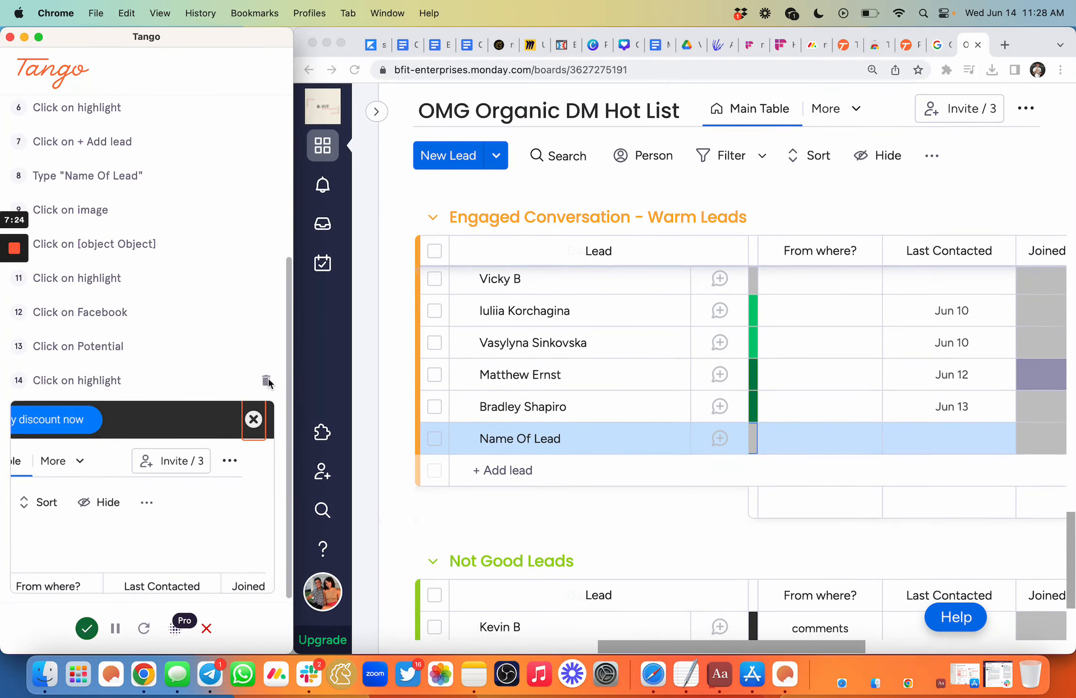
click(266, 382)
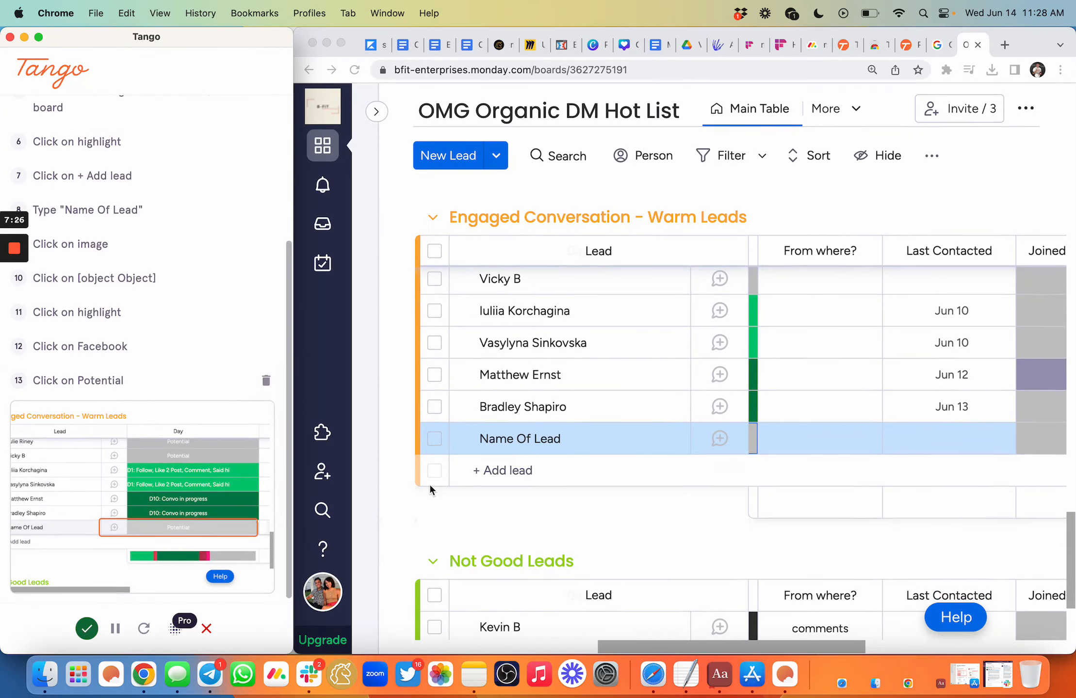
scroll(725, 414, left, 10)
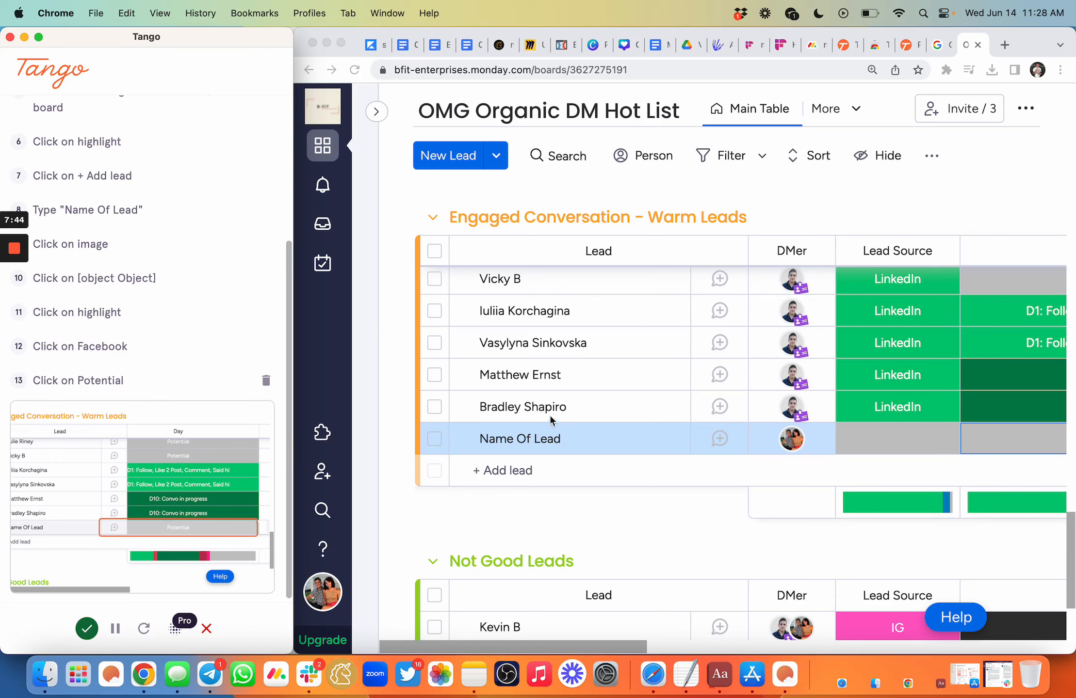
mouse_move(14, 248)
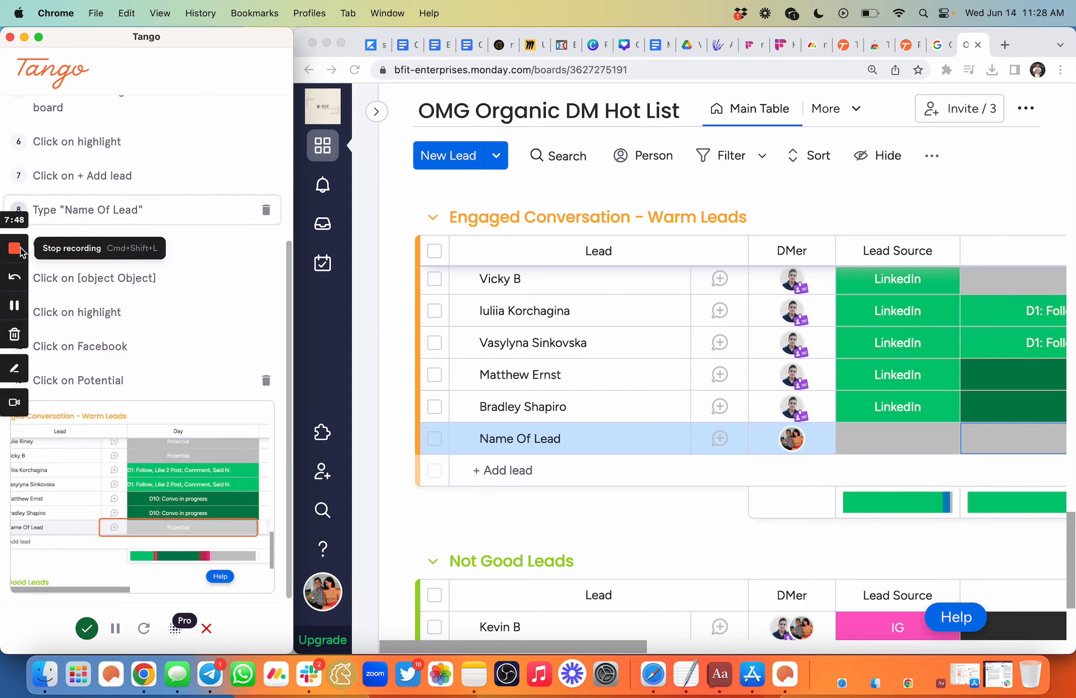
click(15, 248)
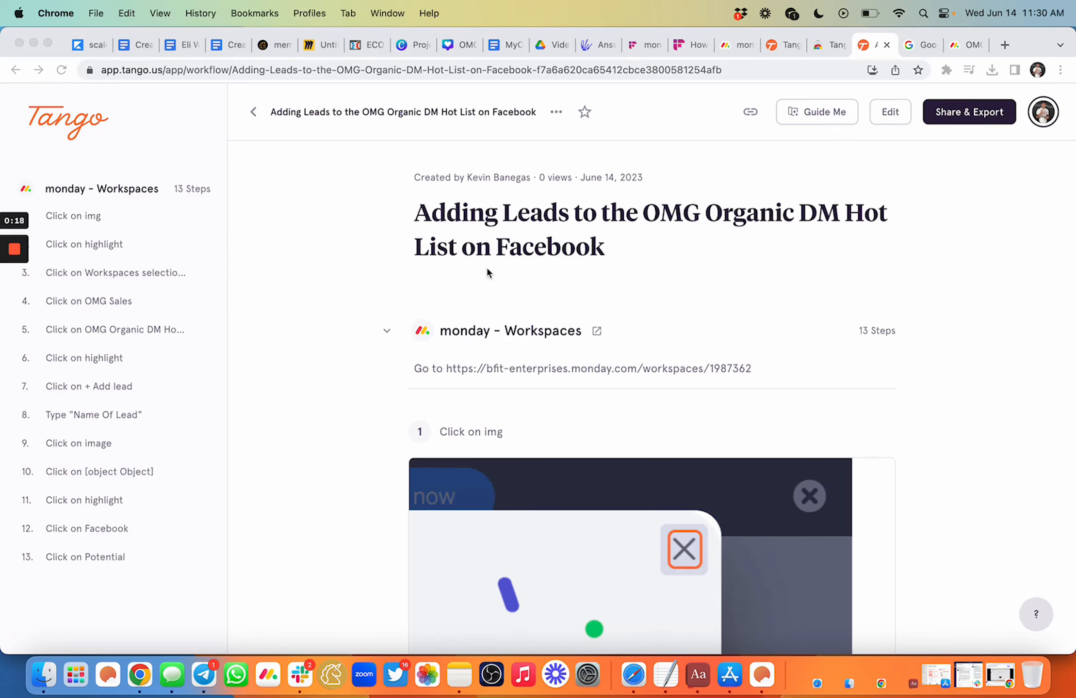
Zoom out the screenshots of the guide's first three steps to view the full captured screens, and reload the guide to reset them
scroll(700, 310, down, 5)
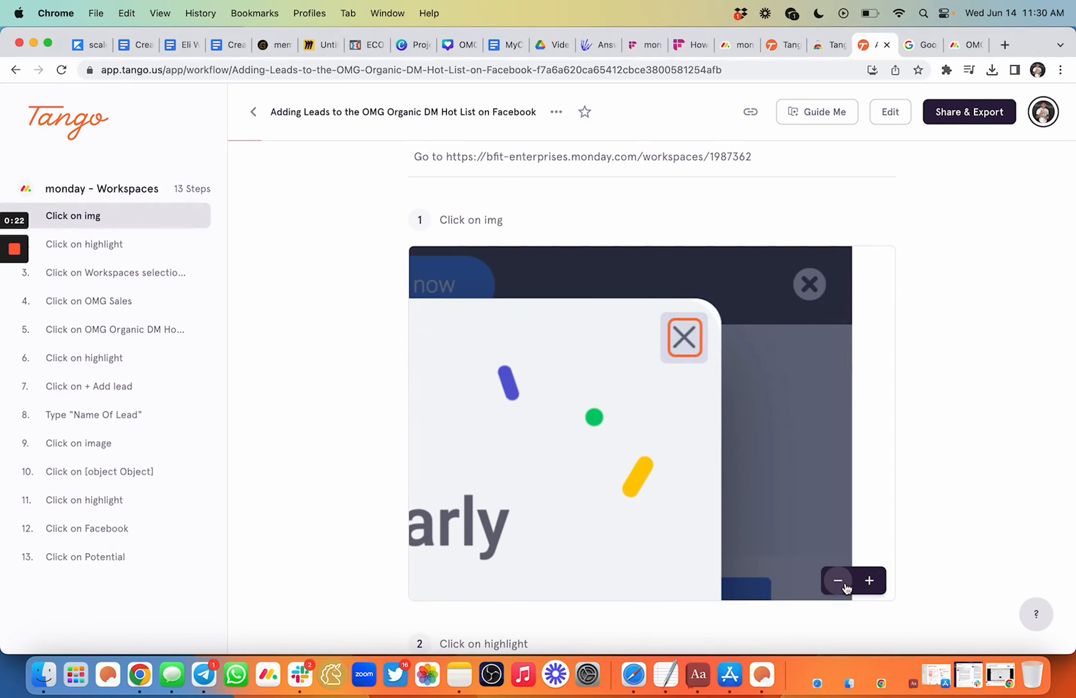
click(844, 582)
click(844, 582)
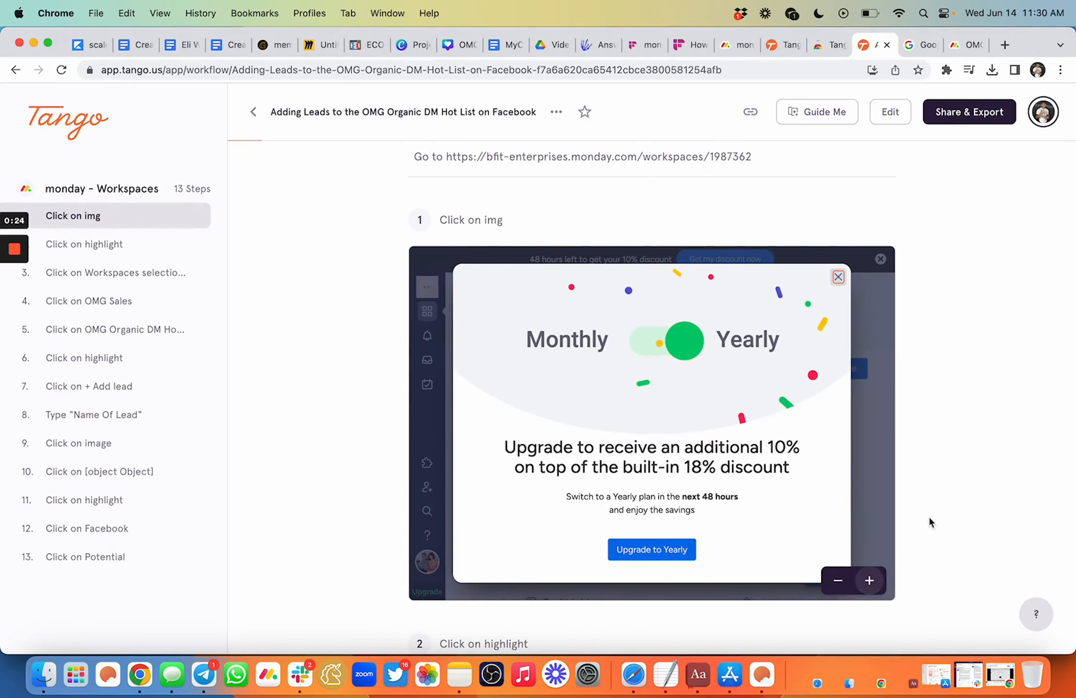
scroll(955, 505, down, 8)
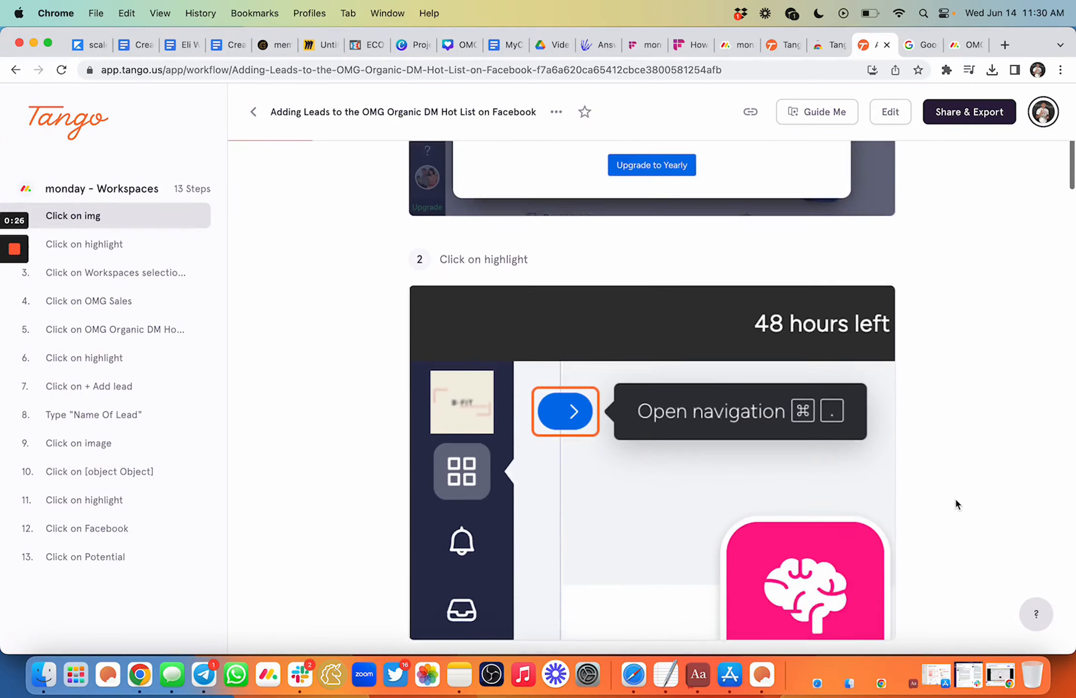
scroll(954, 498, down, 3)
click(838, 498)
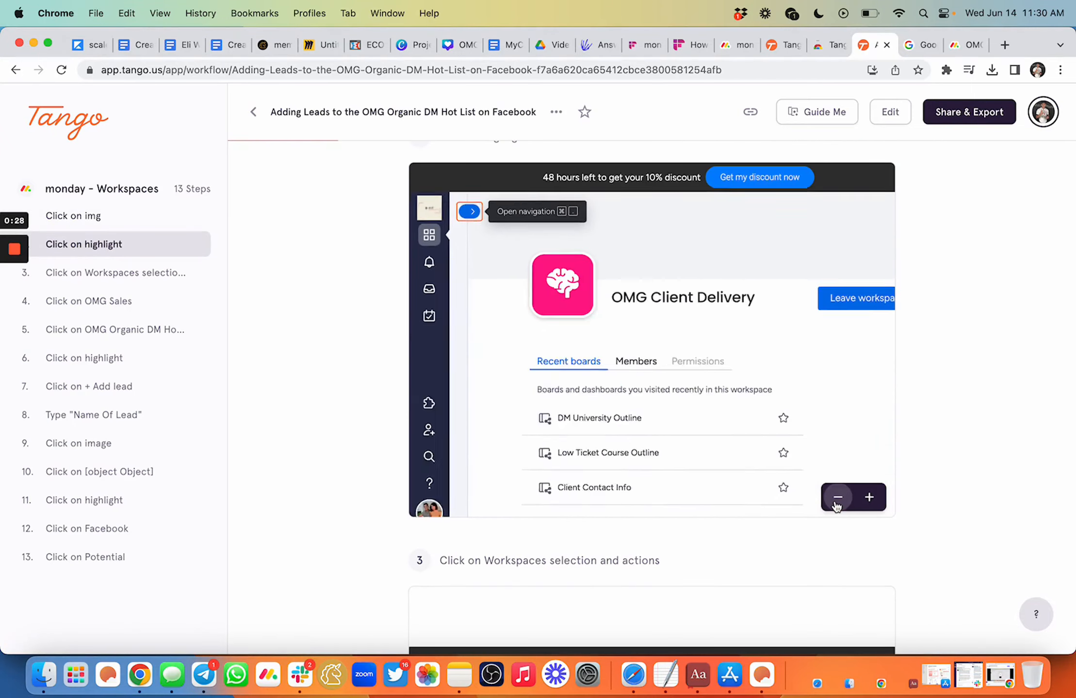
click(836, 504)
scroll(919, 492, down, 2)
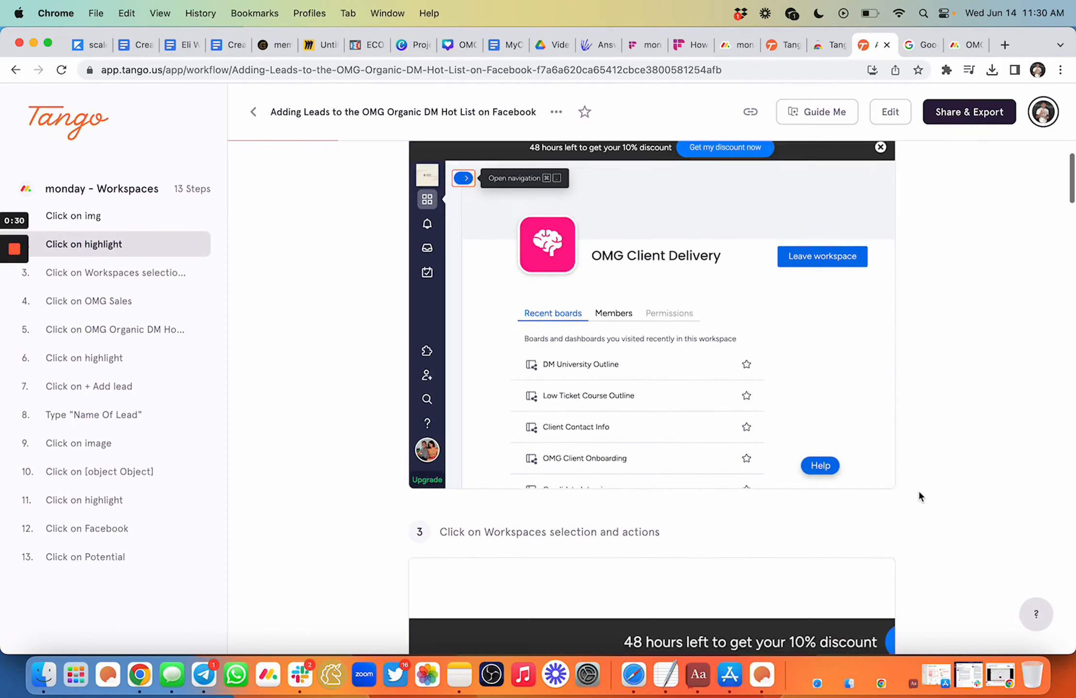
scroll(920, 496, down, 8)
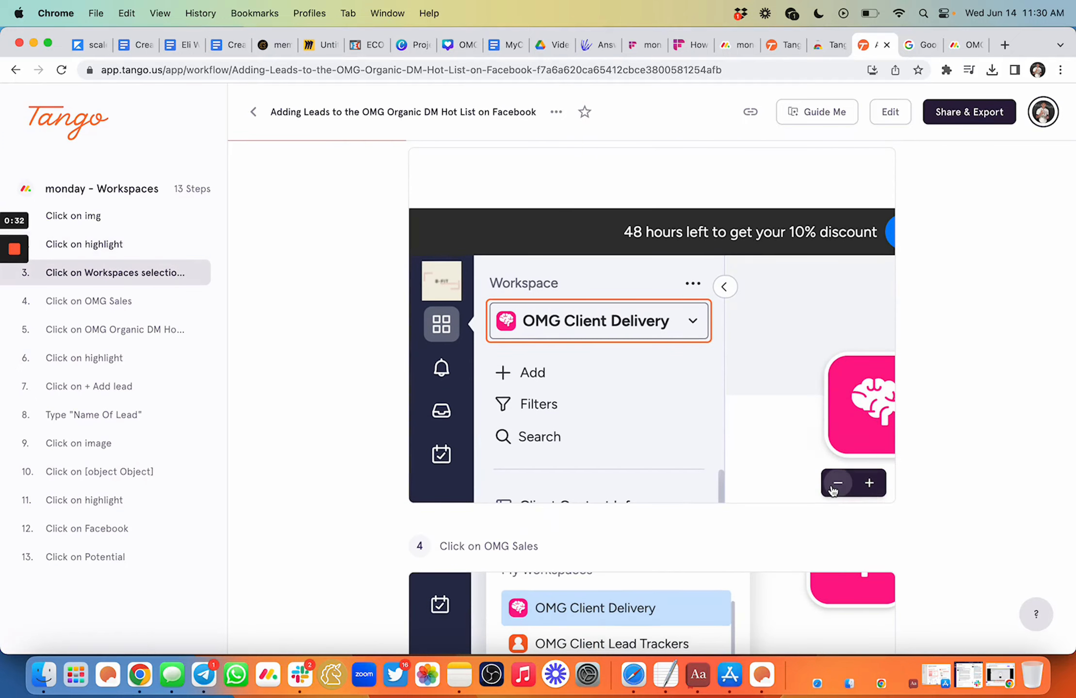
click(834, 485)
scroll(961, 408, up, 20)
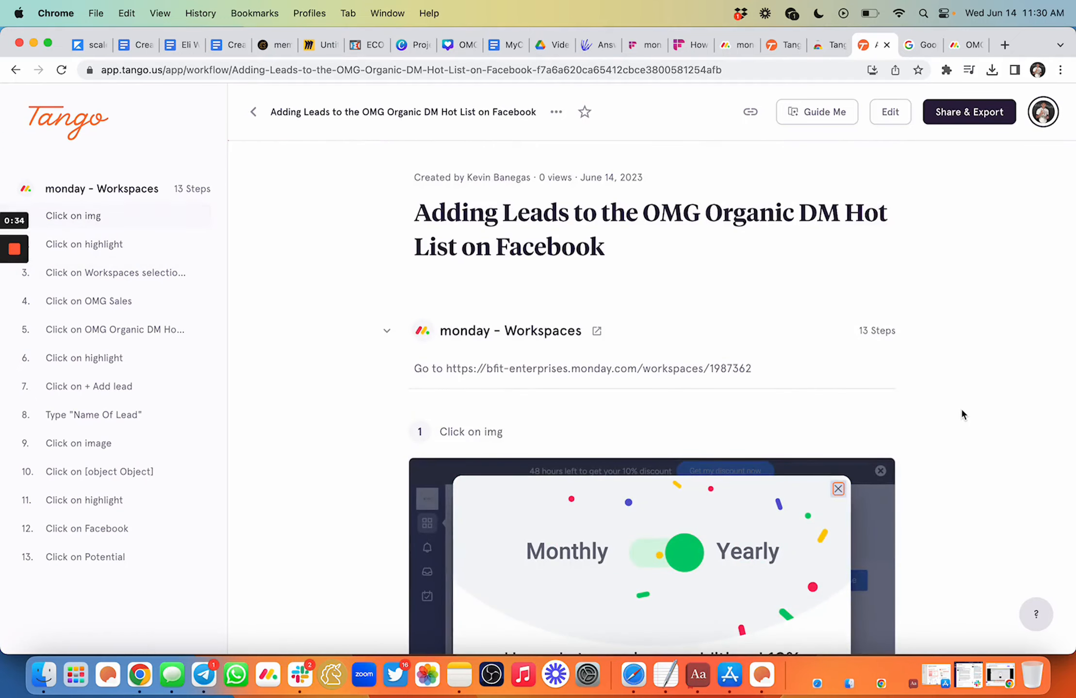
key(super+r)
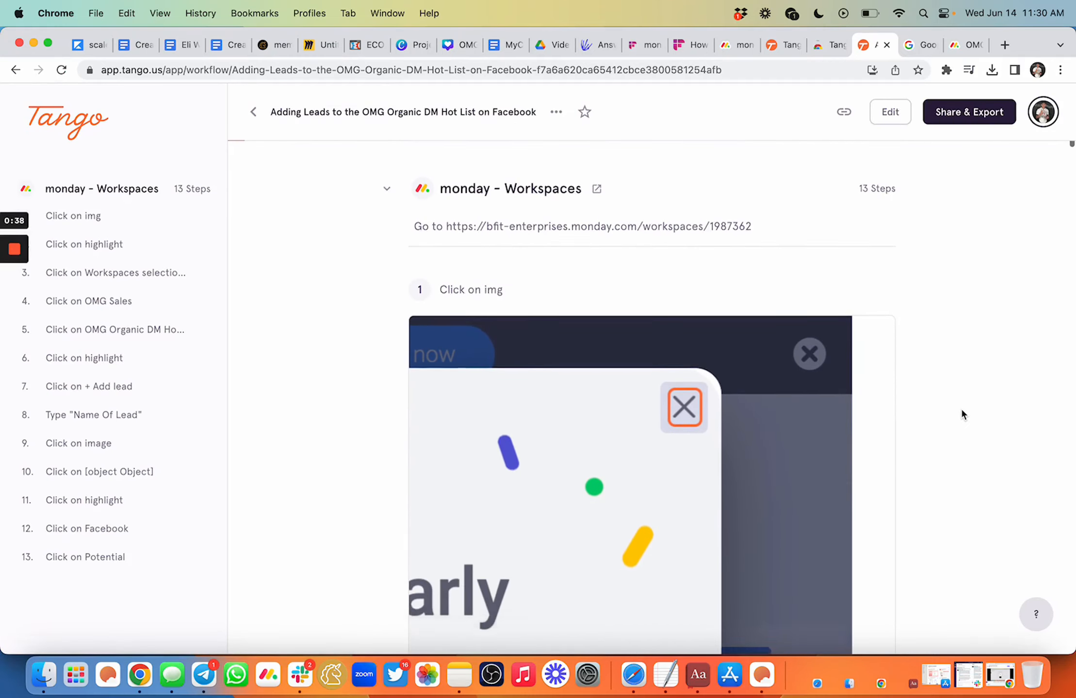
Review the guide's captured steps and screenshots from "Click on img" through "Click on Potential"
scroll(962, 414, down, 6)
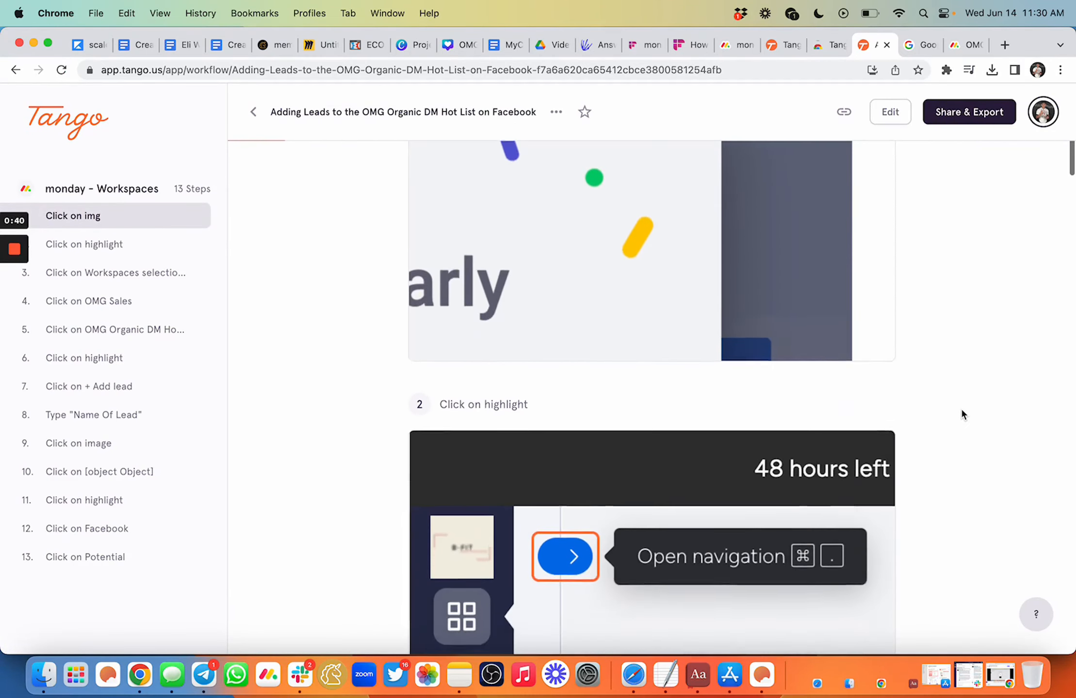
scroll(961, 410, down, 10)
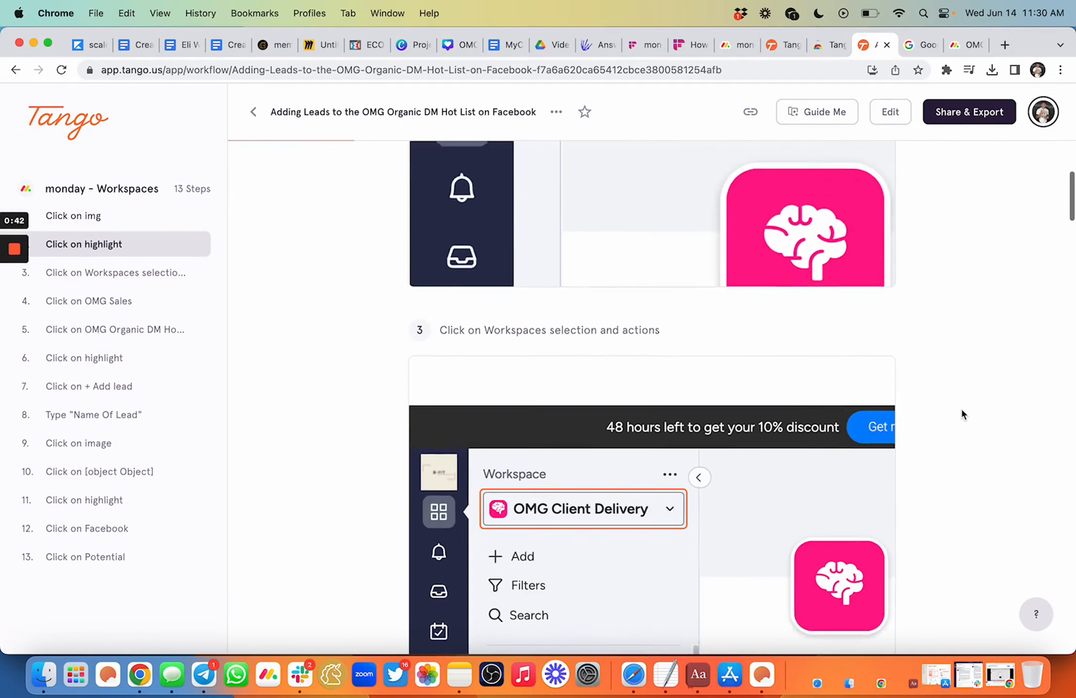
scroll(961, 410, down, 8)
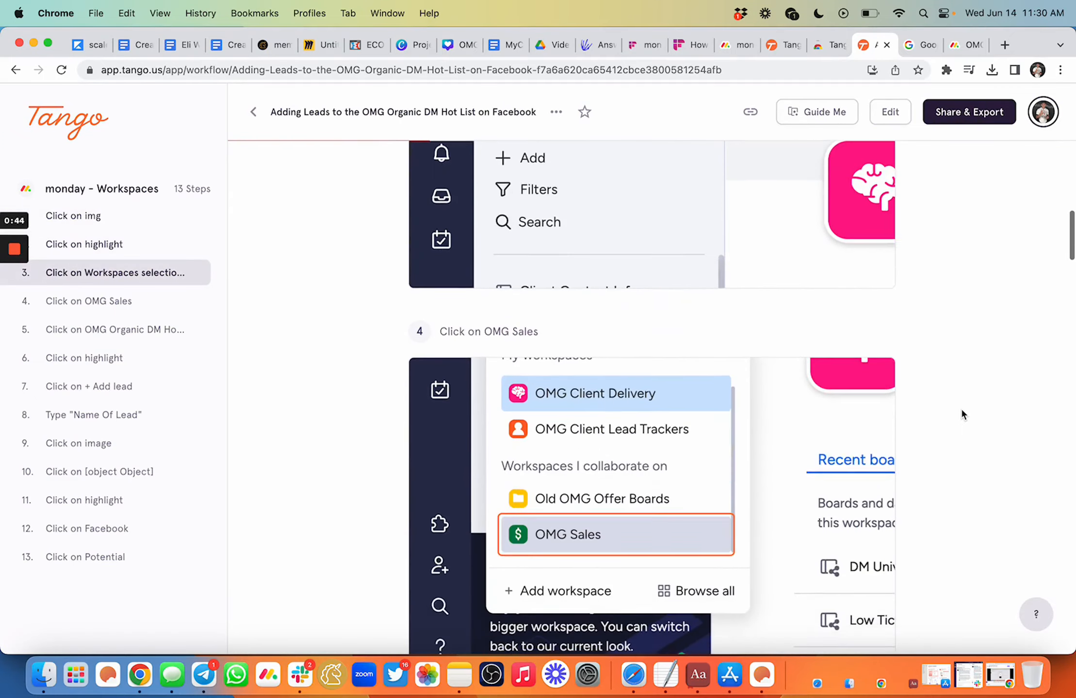
scroll(961, 410, down, 9)
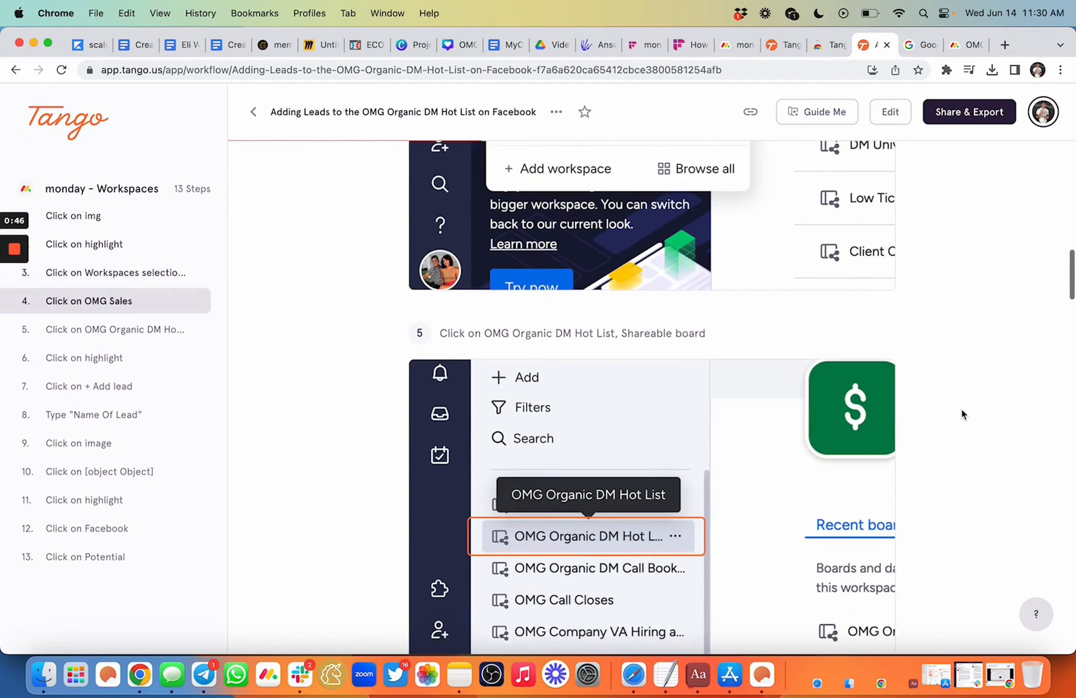
scroll(962, 410, down, 9)
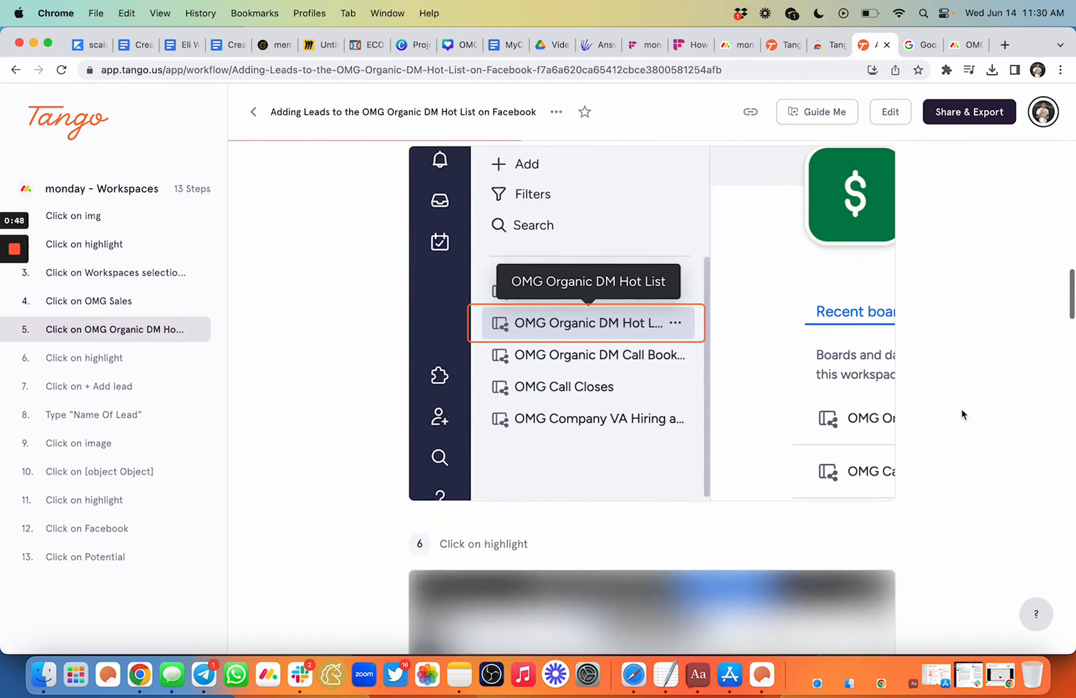
scroll(962, 411, down, 20)
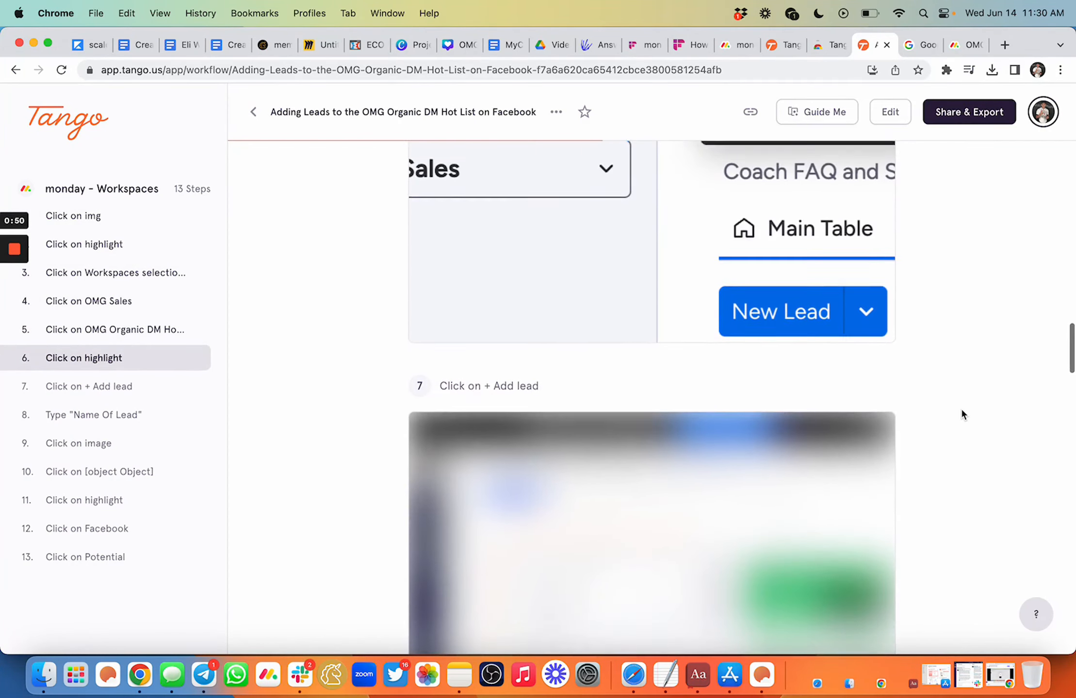
scroll(961, 412, down, 12)
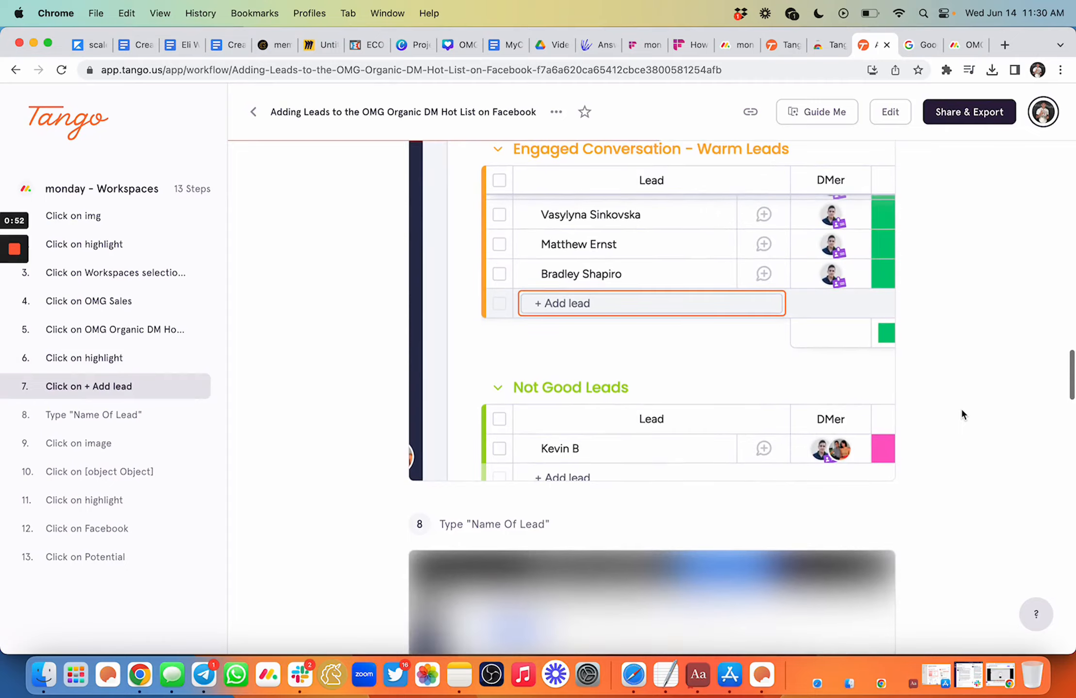
scroll(962, 412, down, 15)
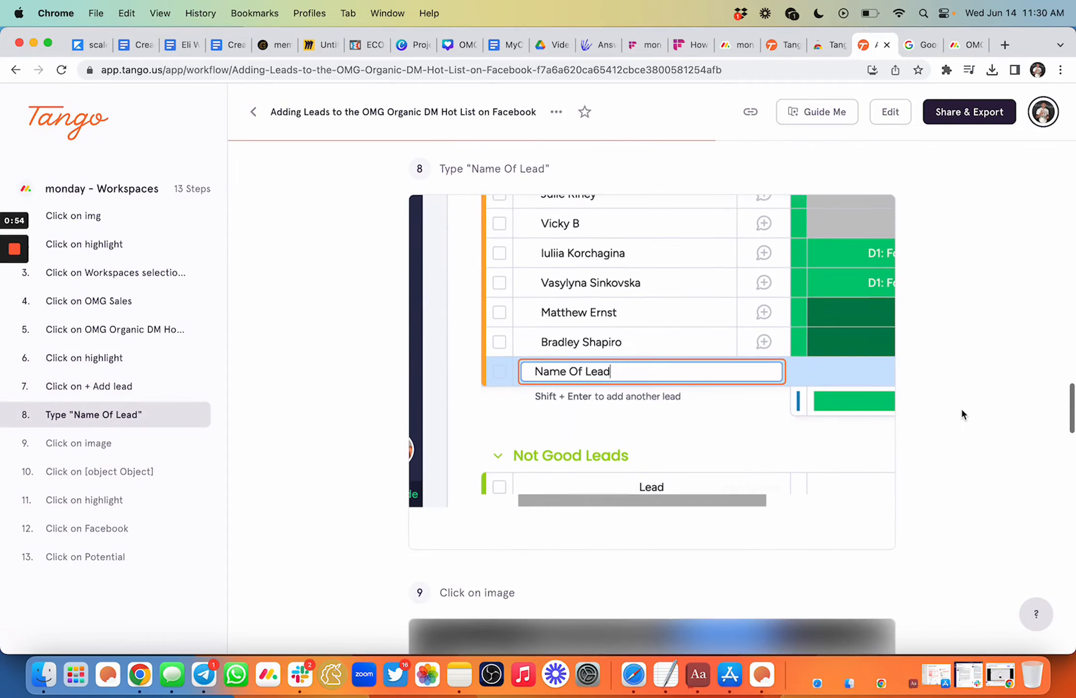
scroll(962, 410, down, 18)
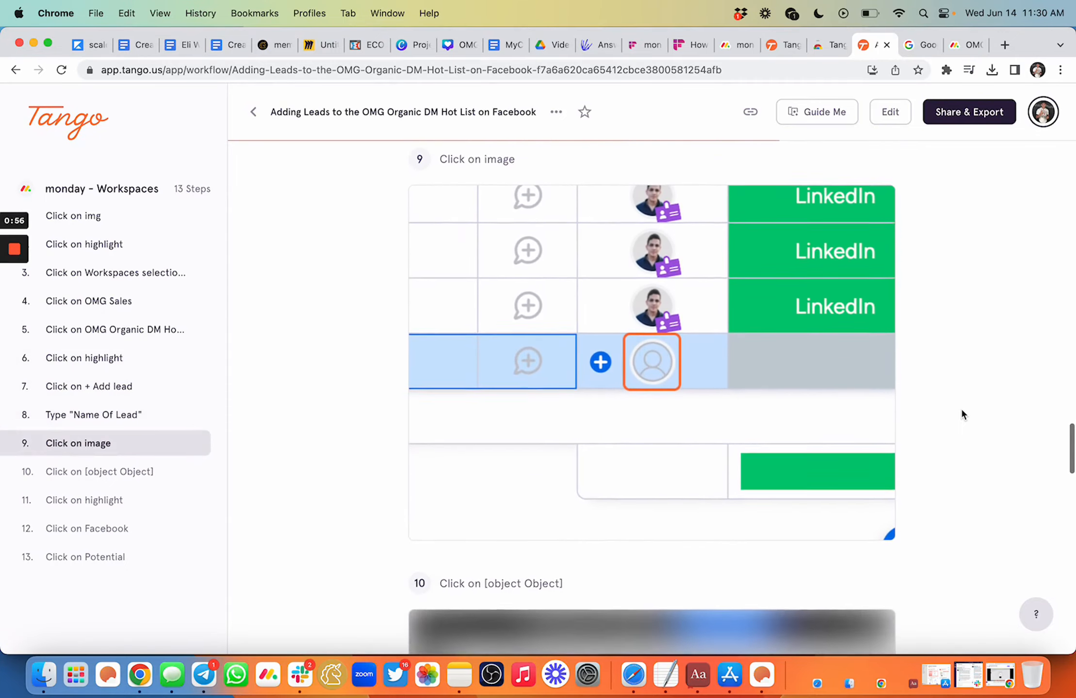
scroll(962, 414, down, 14)
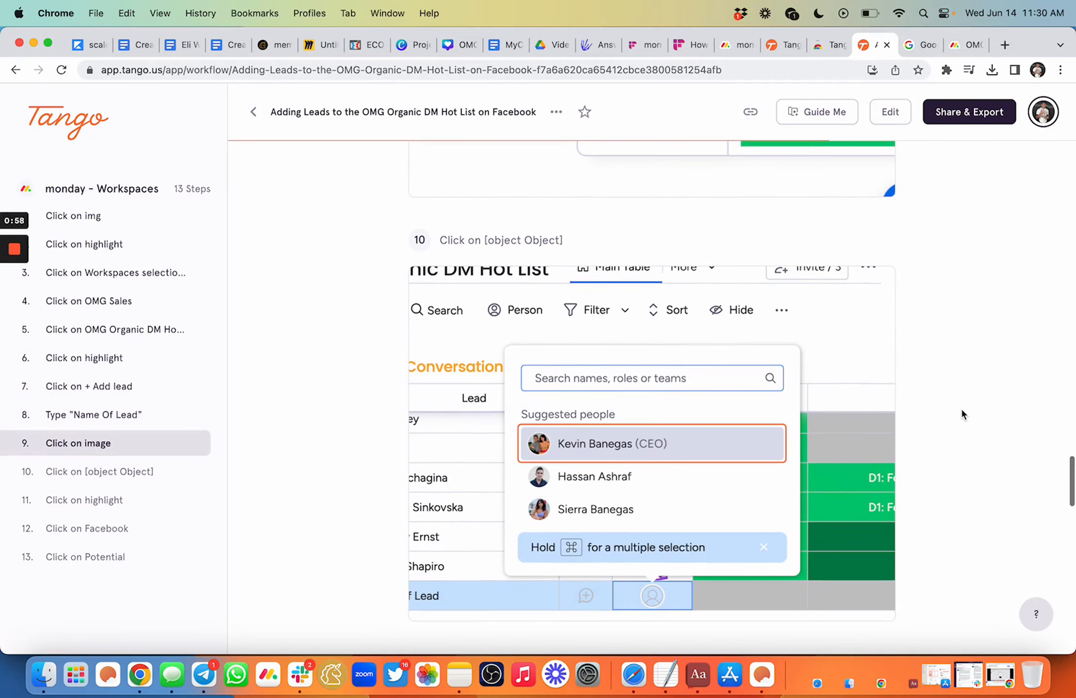
scroll(962, 415, down, 3)
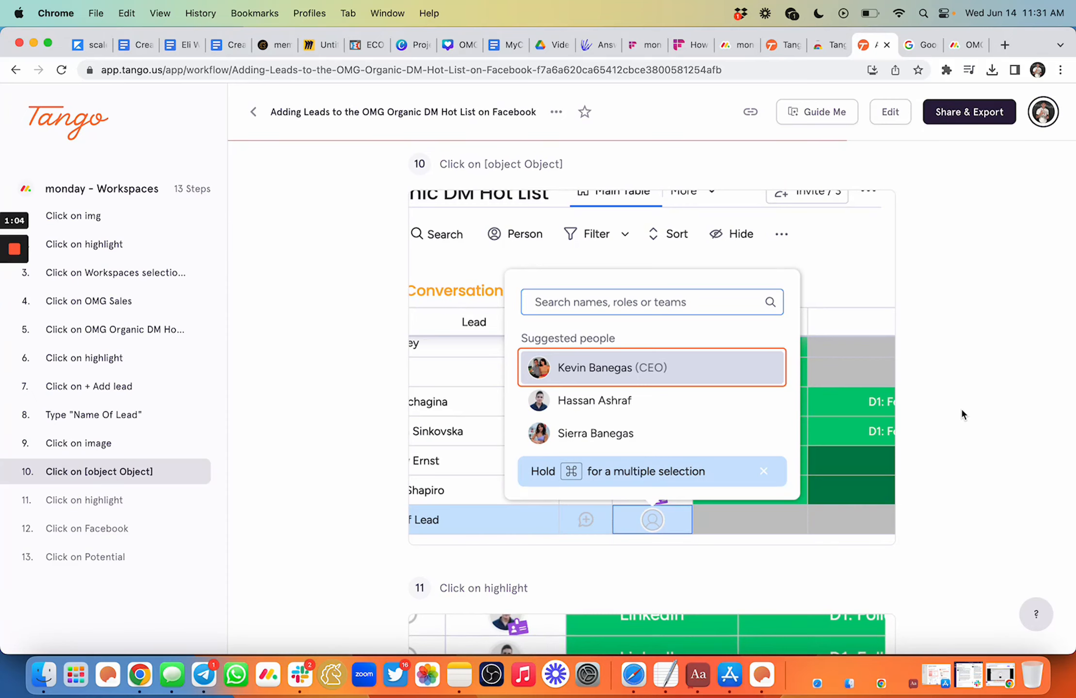
scroll(962, 413, down, 14)
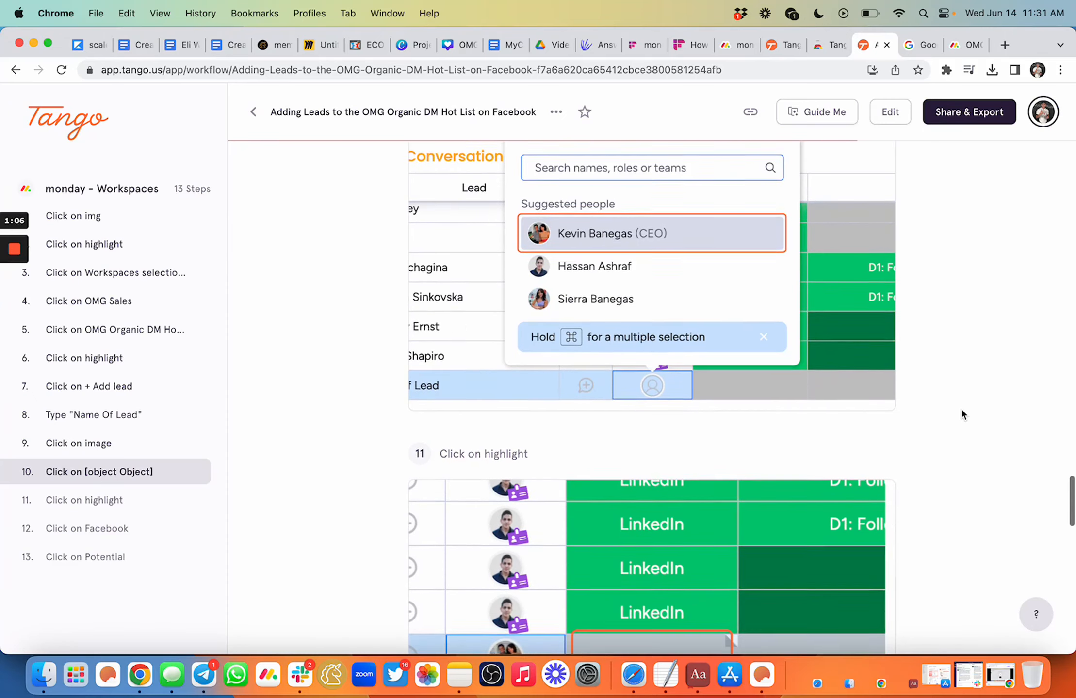
scroll(961, 407, down, 8)
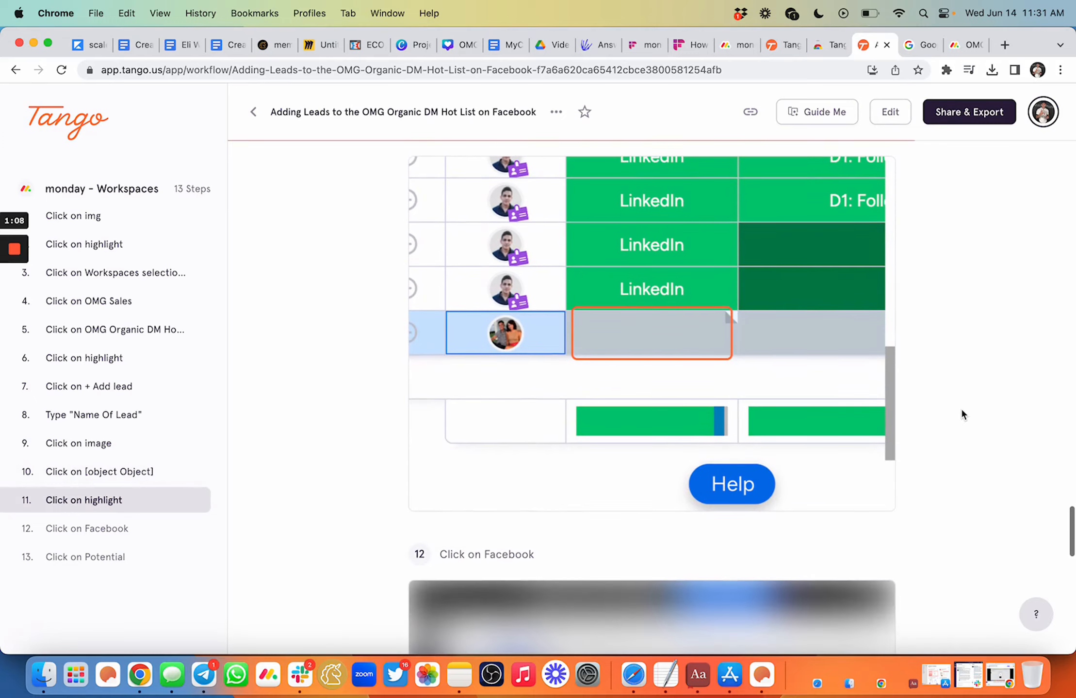
scroll(960, 411, down, 4)
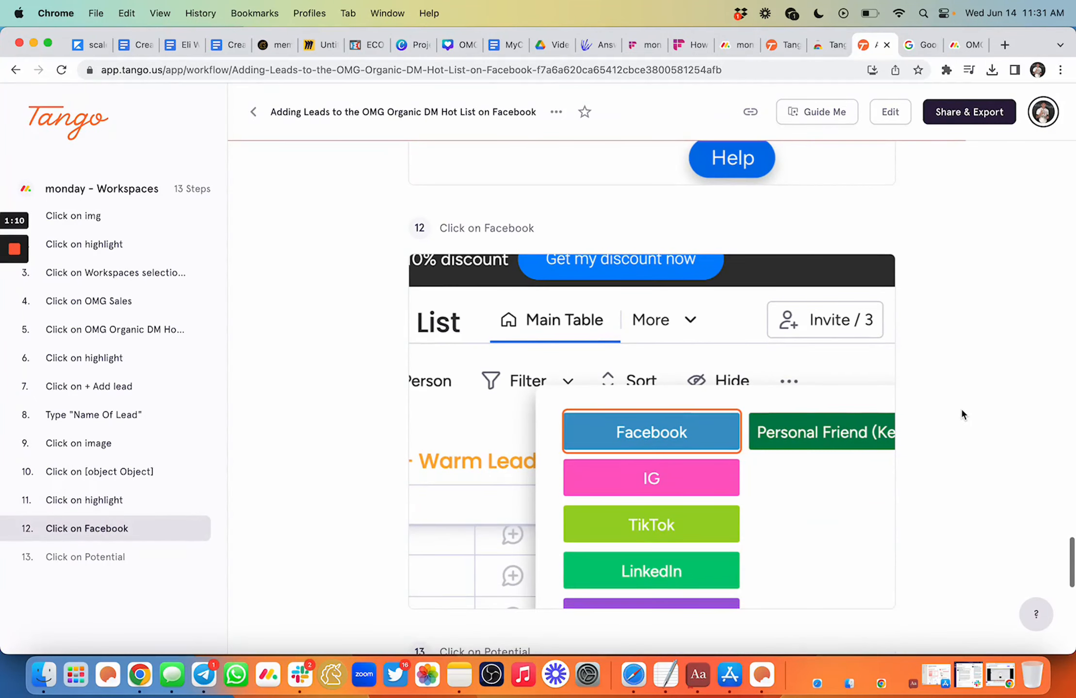
scroll(961, 411, down, 13)
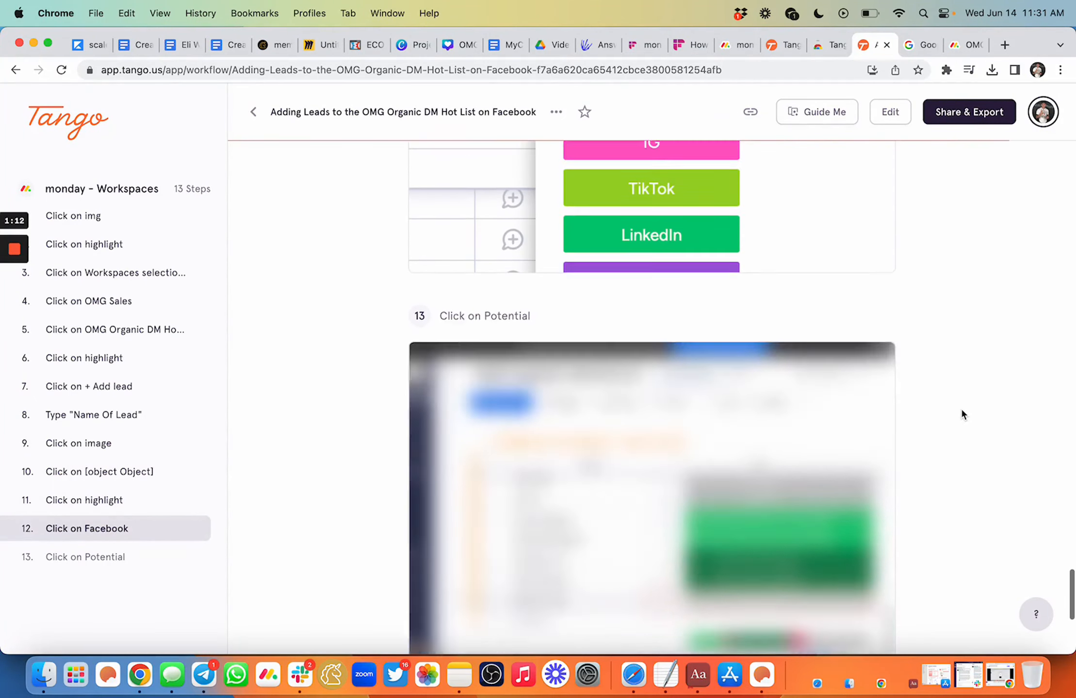
scroll(961, 408, up, 20)
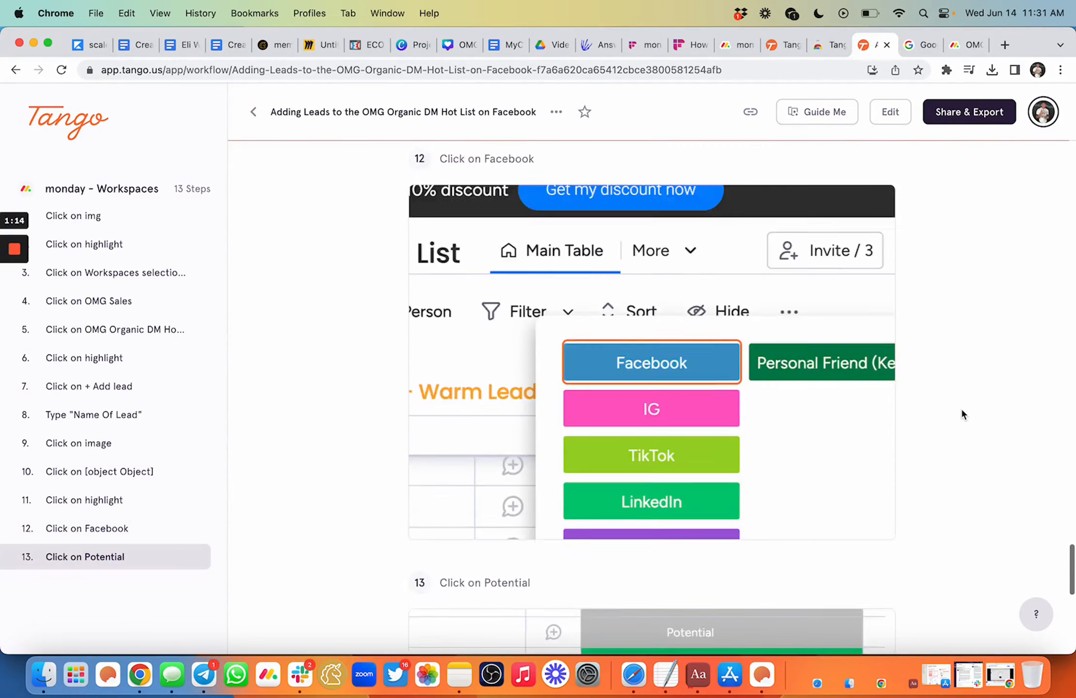
Open the workflow for editing and retitle step 10, "Click on [object Object]", as "Click on [Person Who Edited]"
click(889, 110)
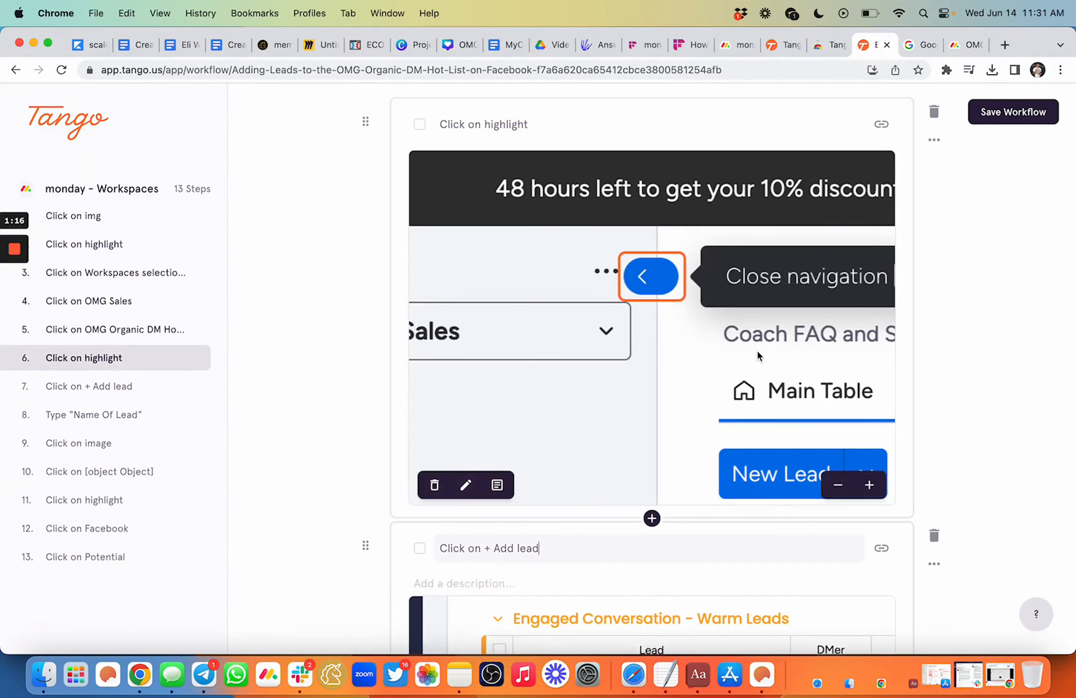
scroll(757, 349, down, 4)
scroll(758, 354, down, 4)
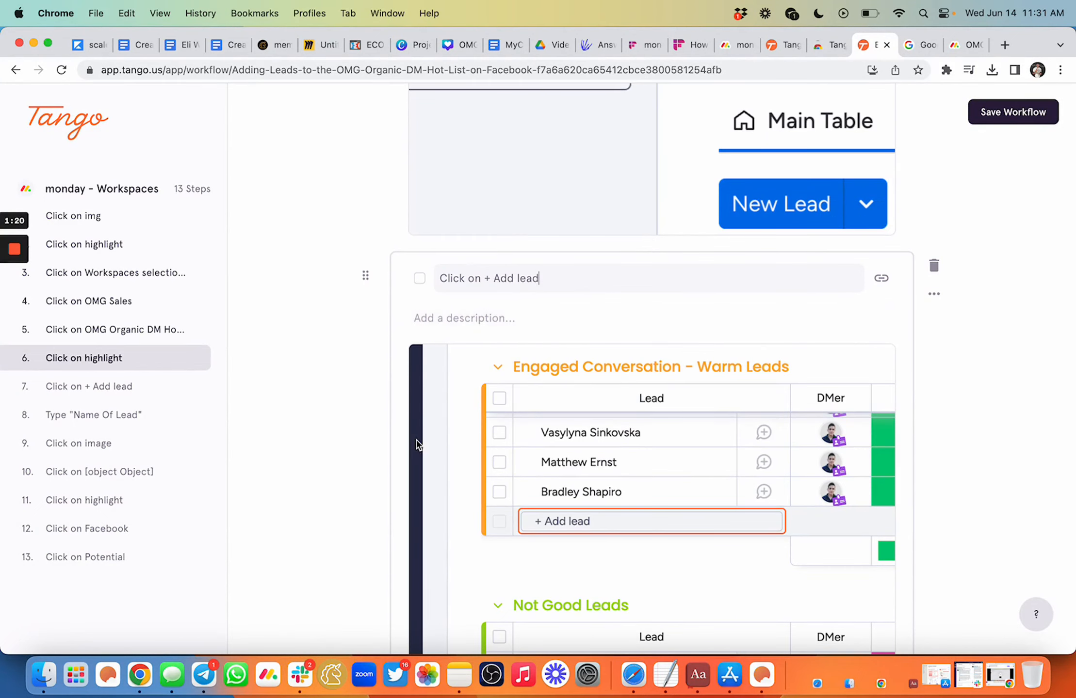
scroll(565, 327, down, 14)
scroll(553, 432, down, 12)
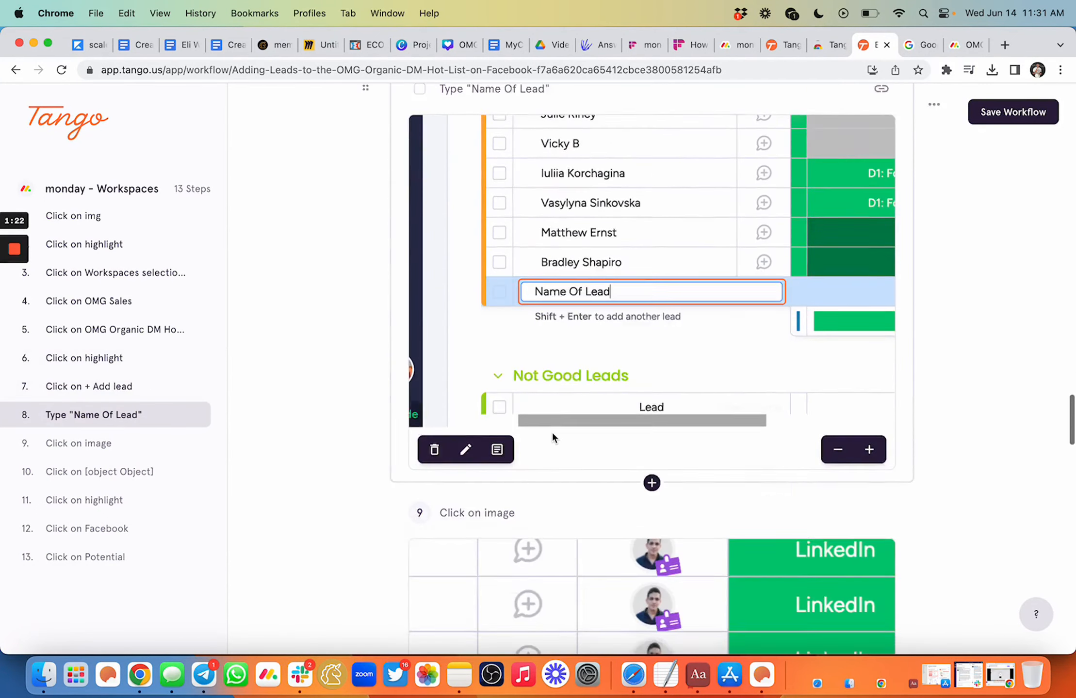
scroll(604, 549, up, 3)
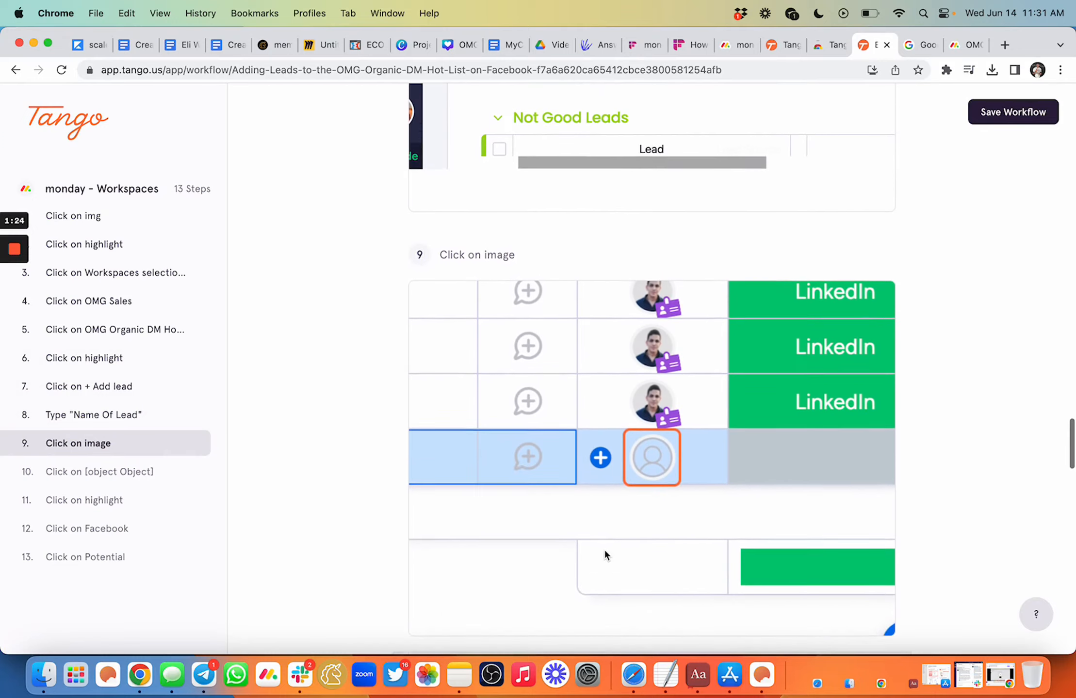
scroll(585, 493, down, 4)
scroll(585, 492, down, 5)
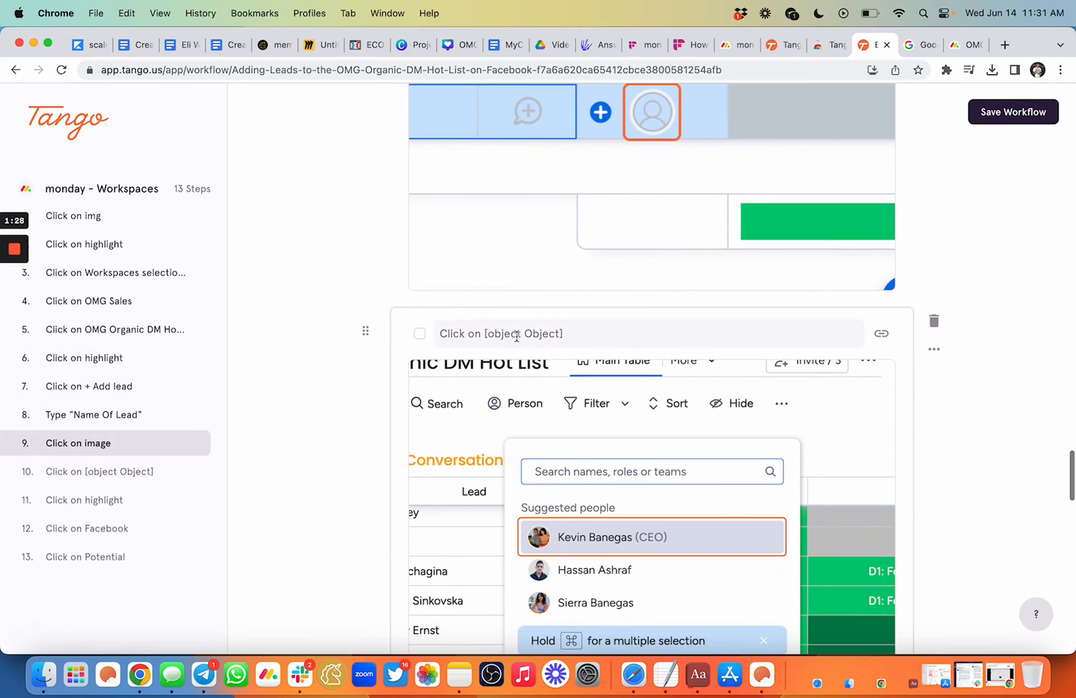
click(561, 335)
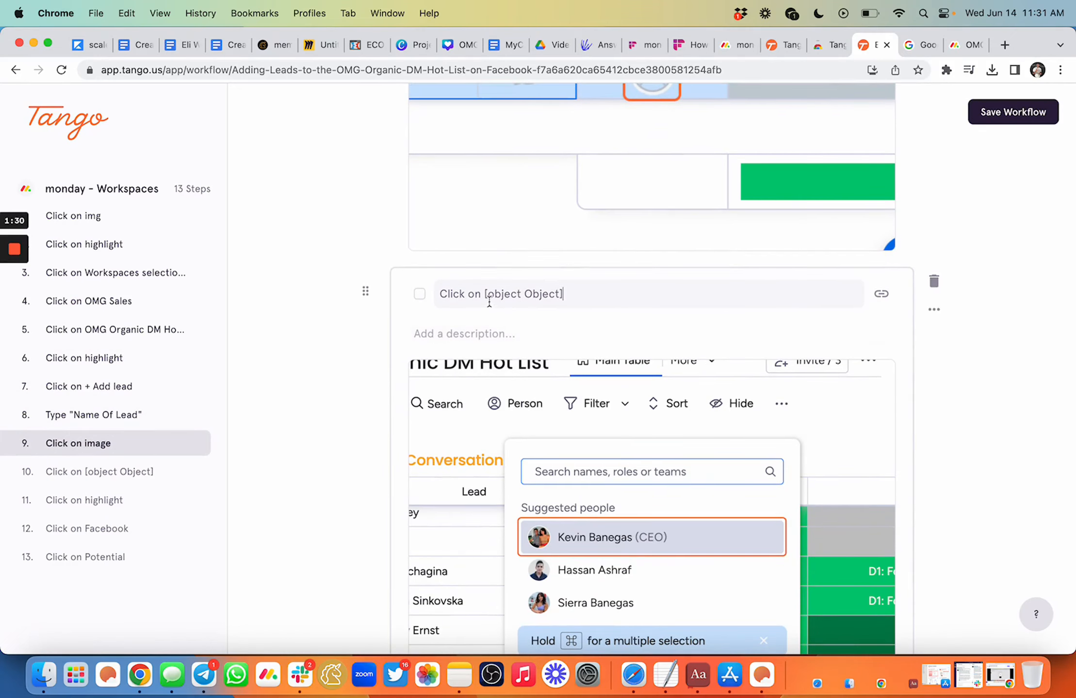
drag(562, 294, 488, 296)
text(Personal)
text(Who Edited)
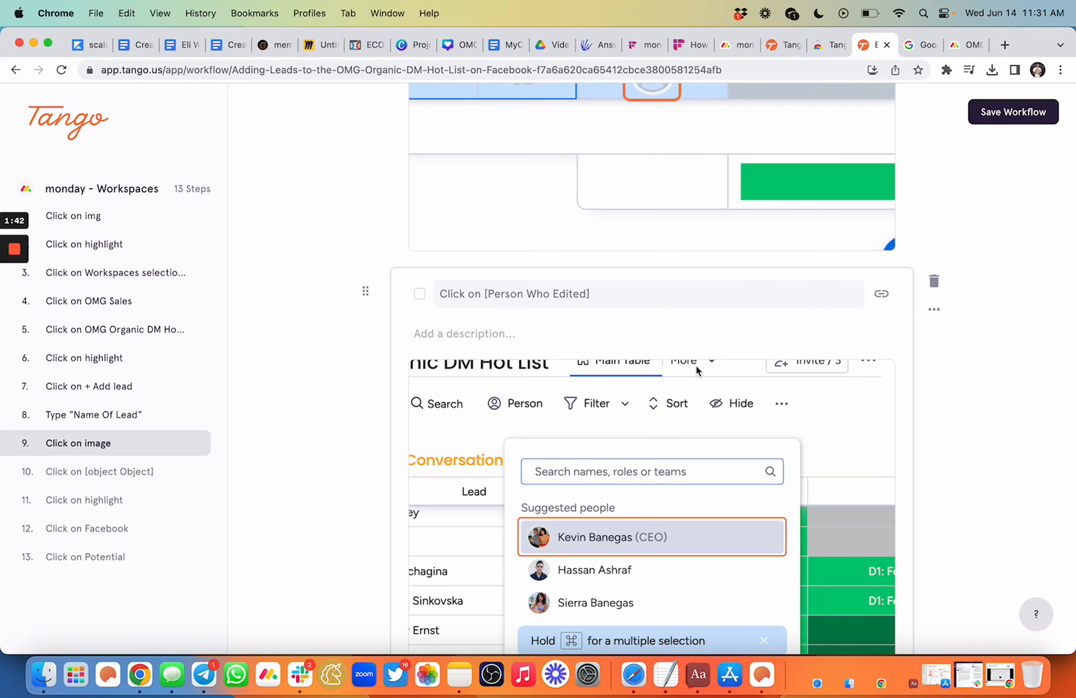
text(])
Retitle step 12 of the guide, "Click on Facebook", as "Click on Facebook or lead source"
scroll(974, 421, down, 10)
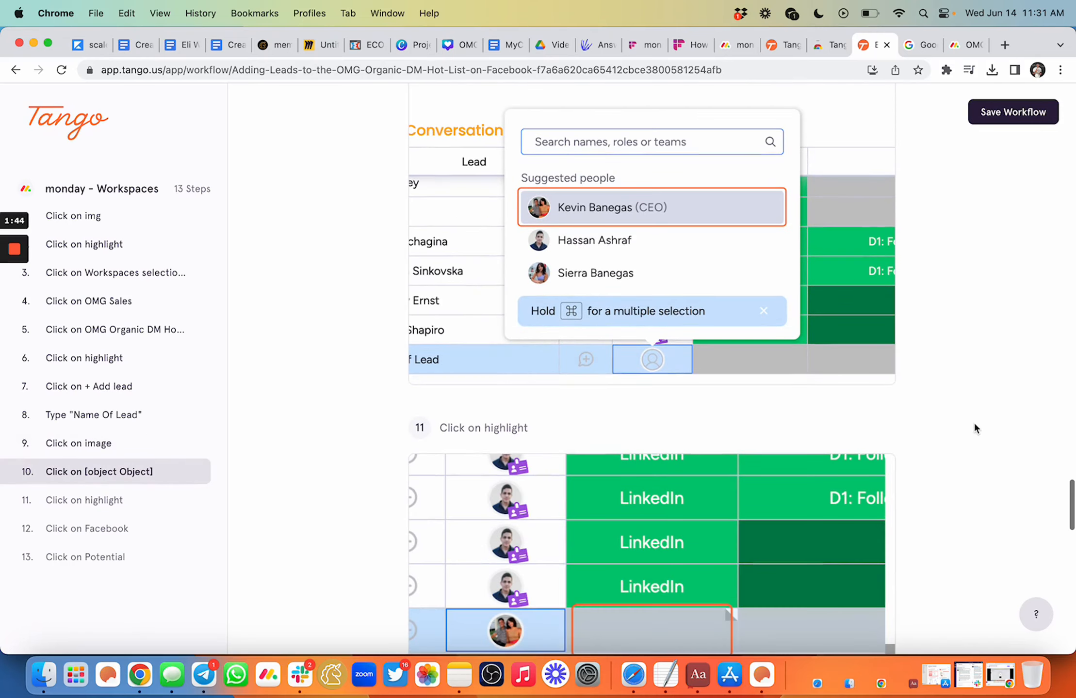
scroll(535, 408, down, 3)
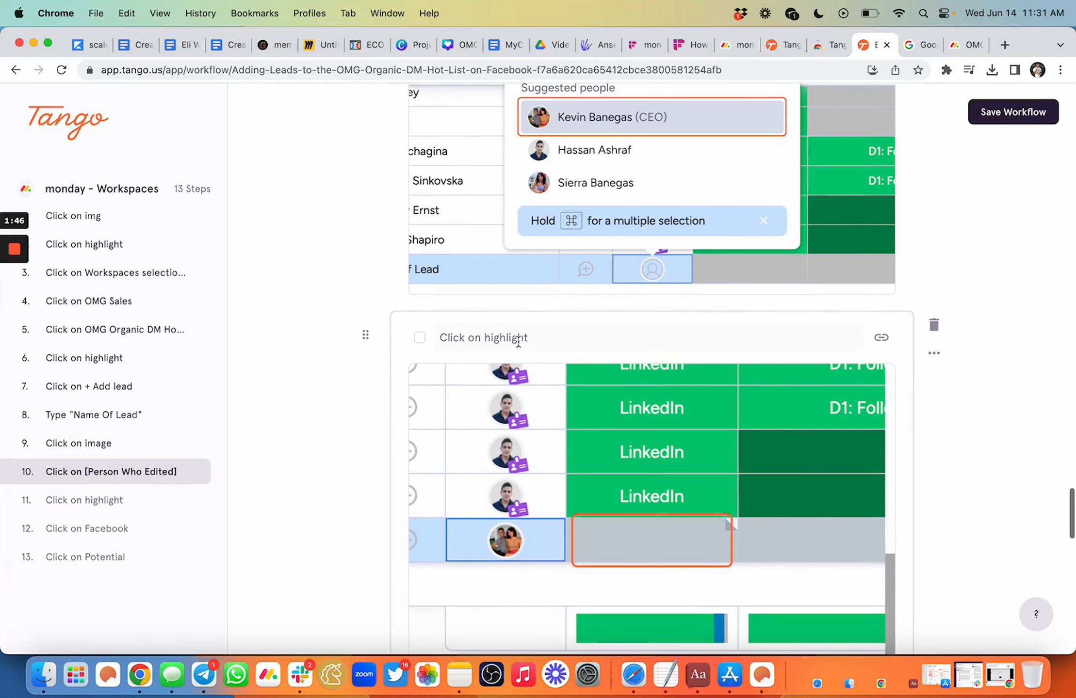
scroll(569, 461, down, 15)
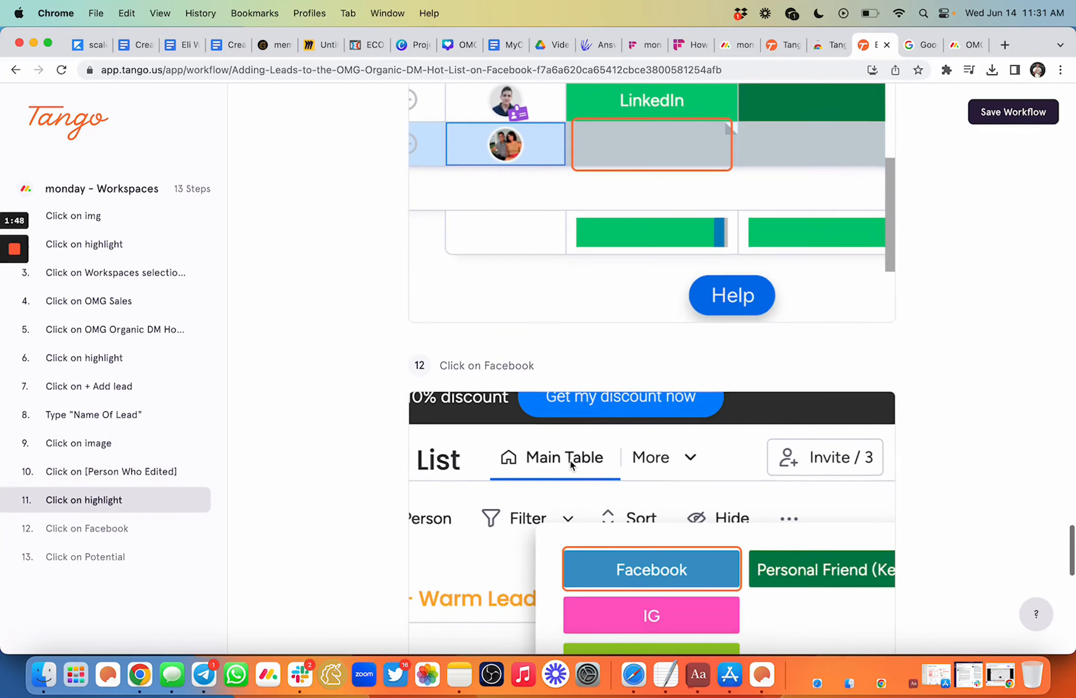
scroll(570, 465, down, 1)
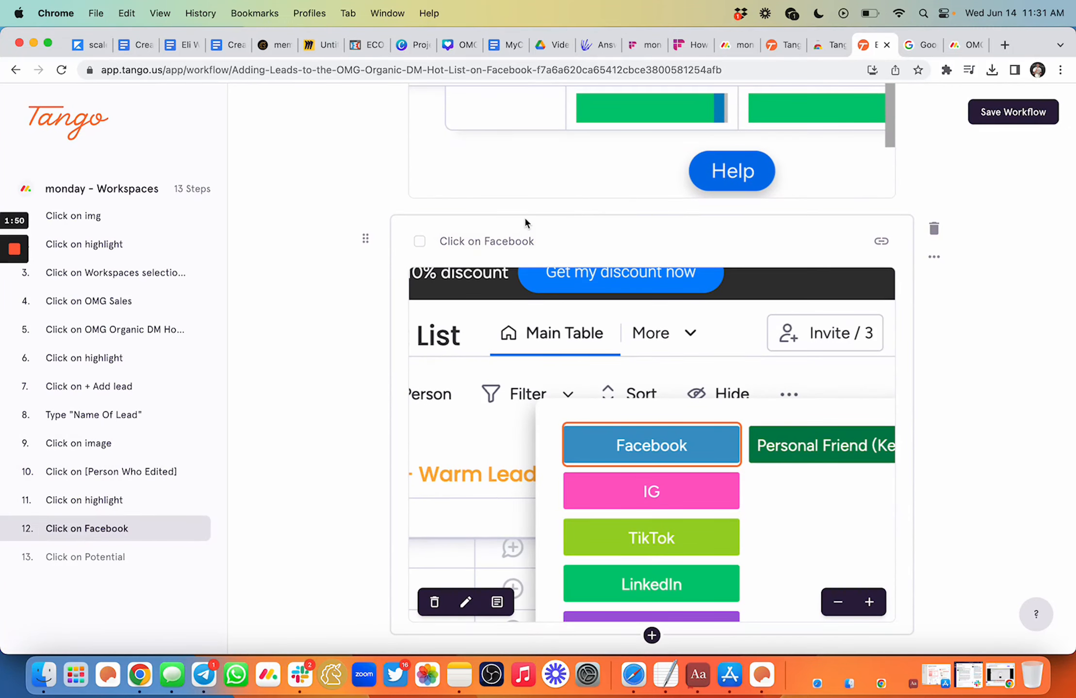
scroll(580, 341, down, 9)
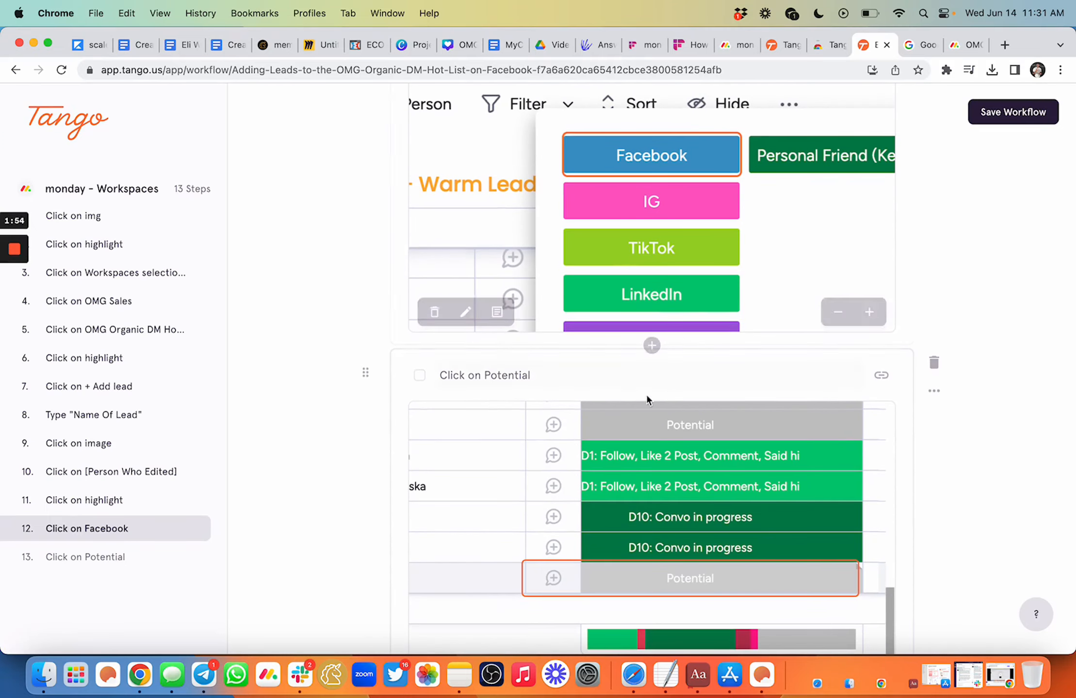
scroll(646, 393, up, 2)
scroll(626, 402, up, 2)
scroll(576, 238, up, 5)
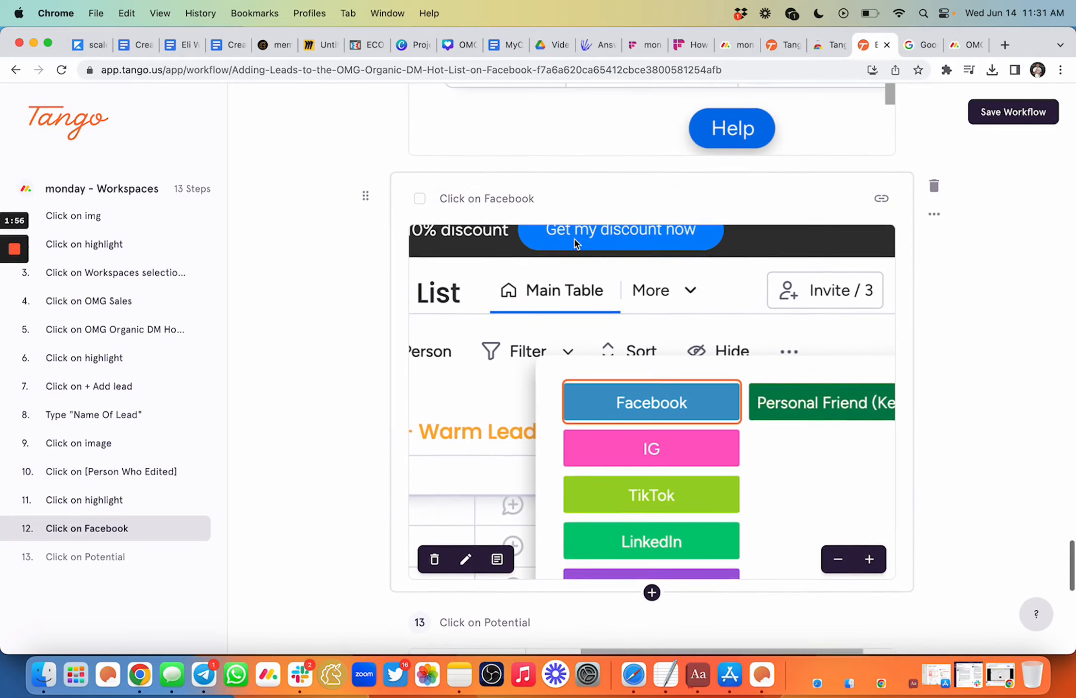
click(545, 213)
text(or )
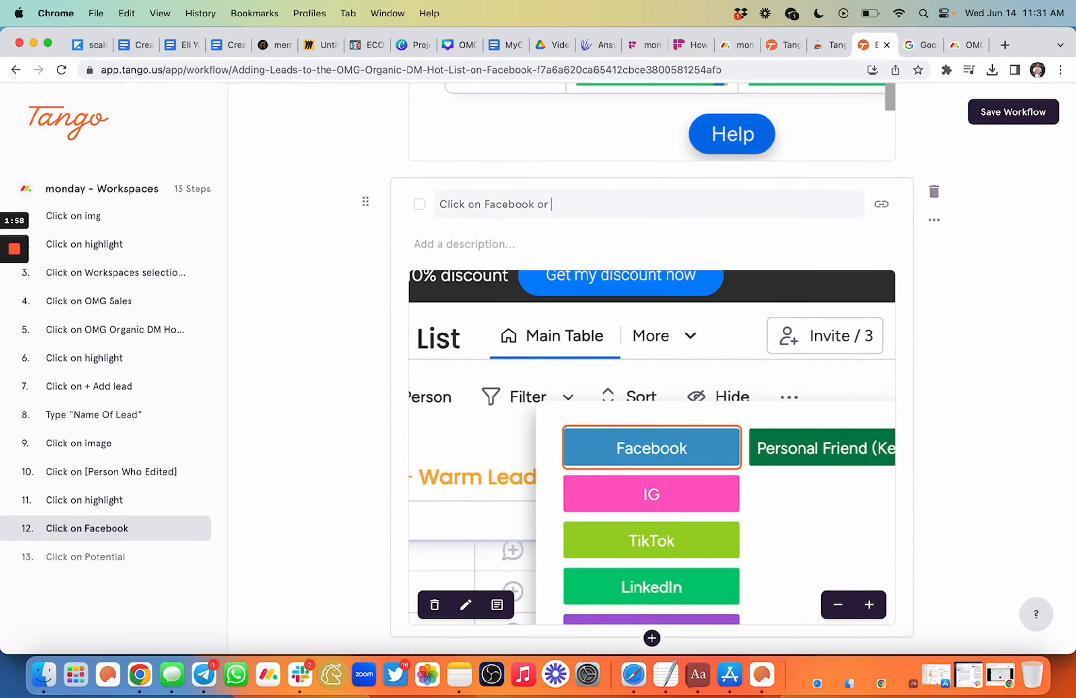
text(PLace)
key(BackSpace)
key(BackSpace)
key(BackSpace)
text(lead source)
Retitle step 13, "Click on Potential", as "Click on Potential & Change Status" and save the workflow
scroll(938, 477, down, 10)
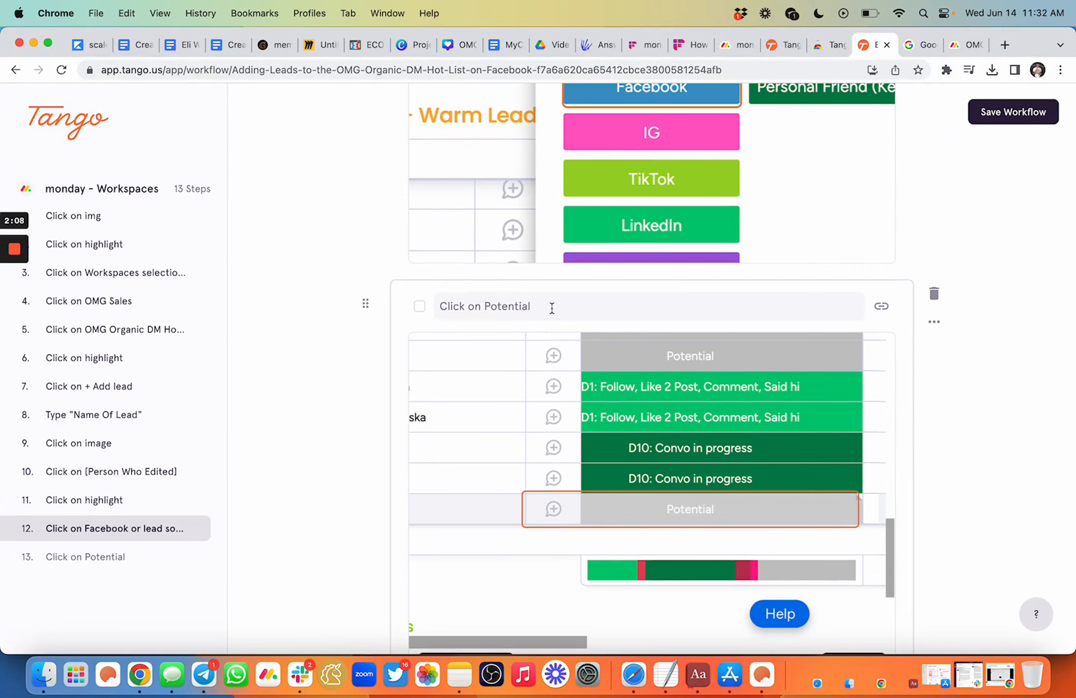
click(552, 308)
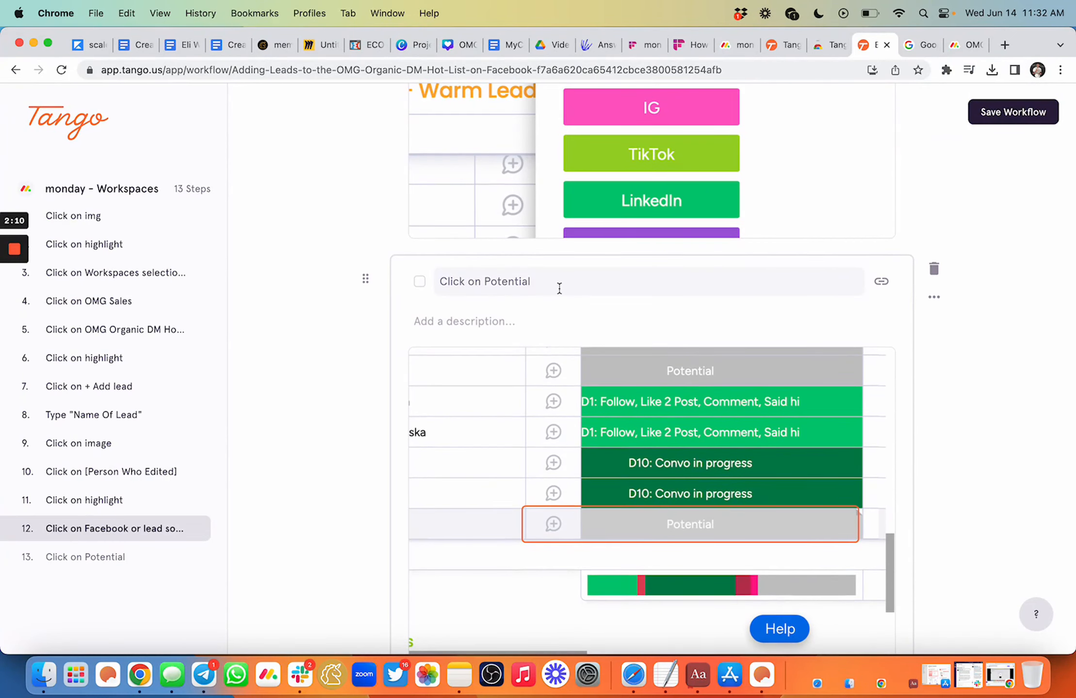
scroll(566, 287, down, 8)
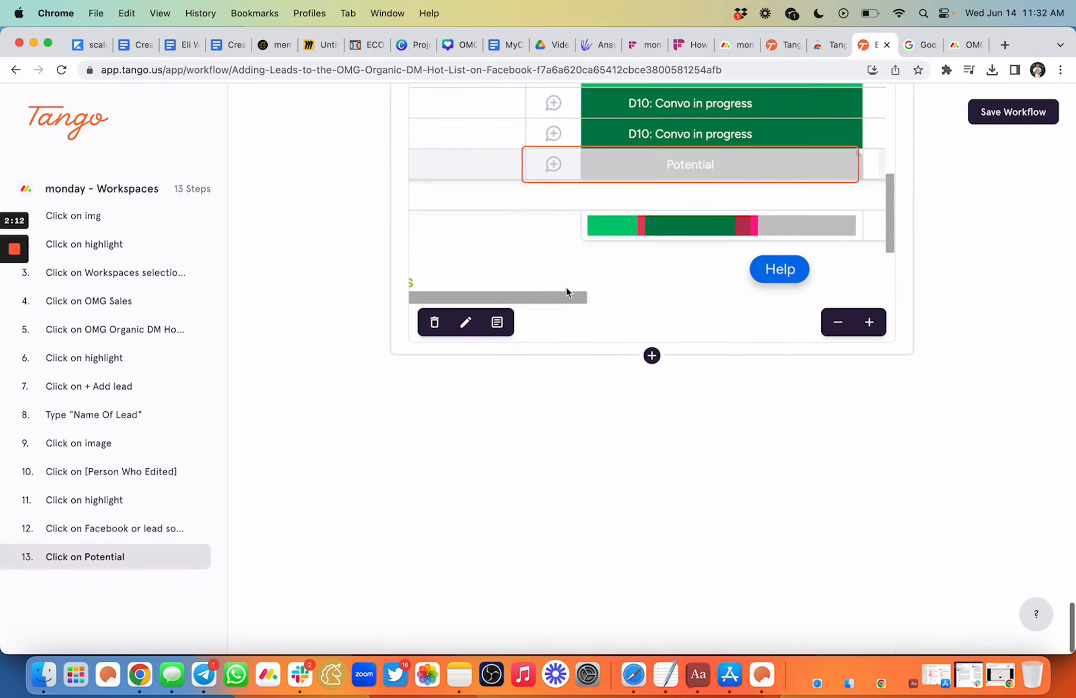
scroll(566, 286, up, 6)
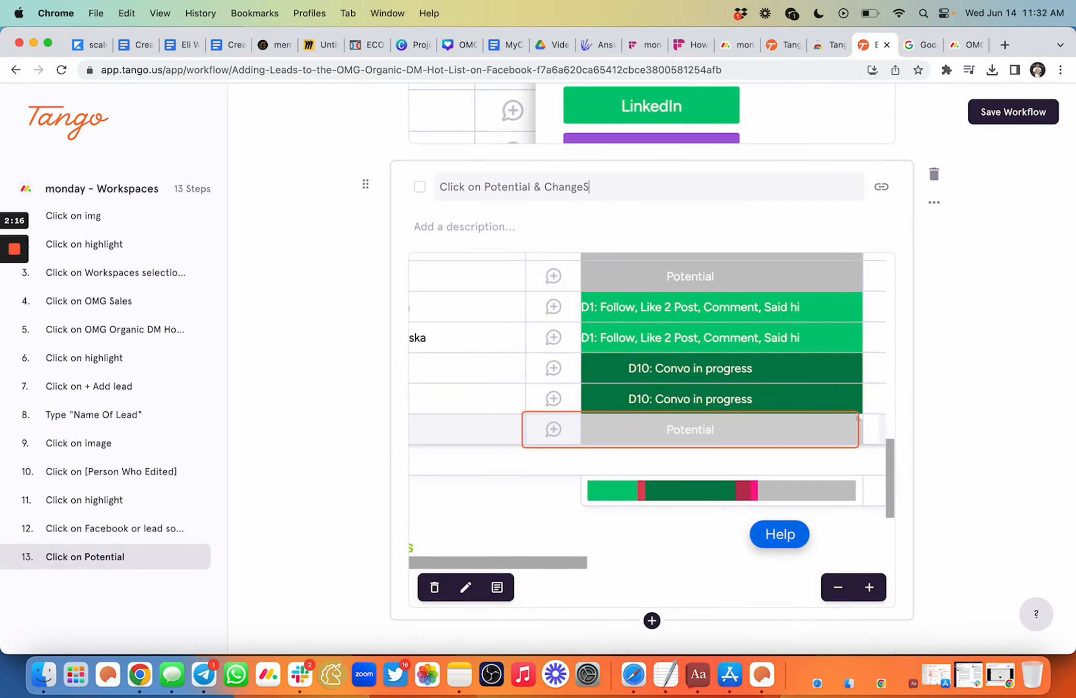
text(tat)
text(Stature)
click(955, 377)
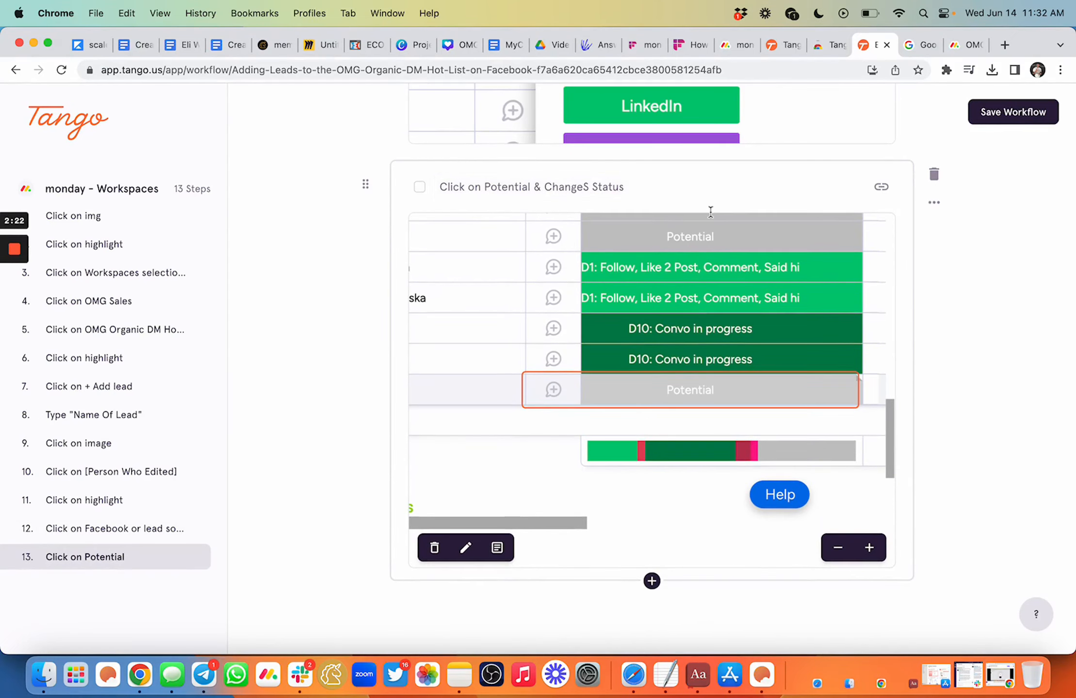
click(585, 188)
key(BackSpace)
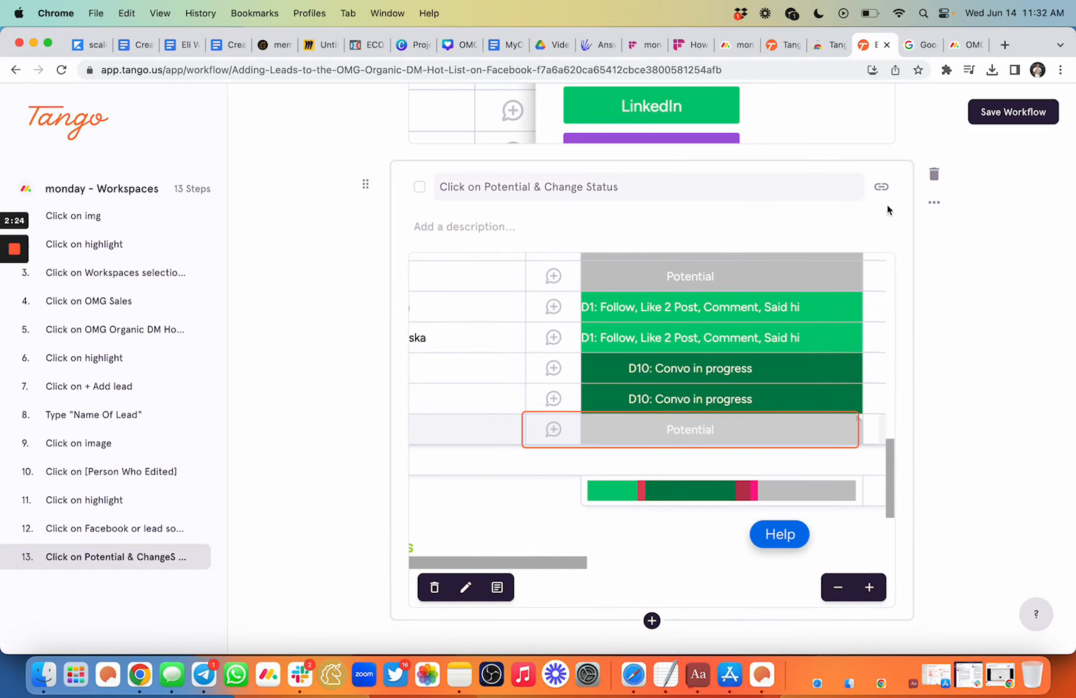
click(1008, 144)
click(1011, 113)
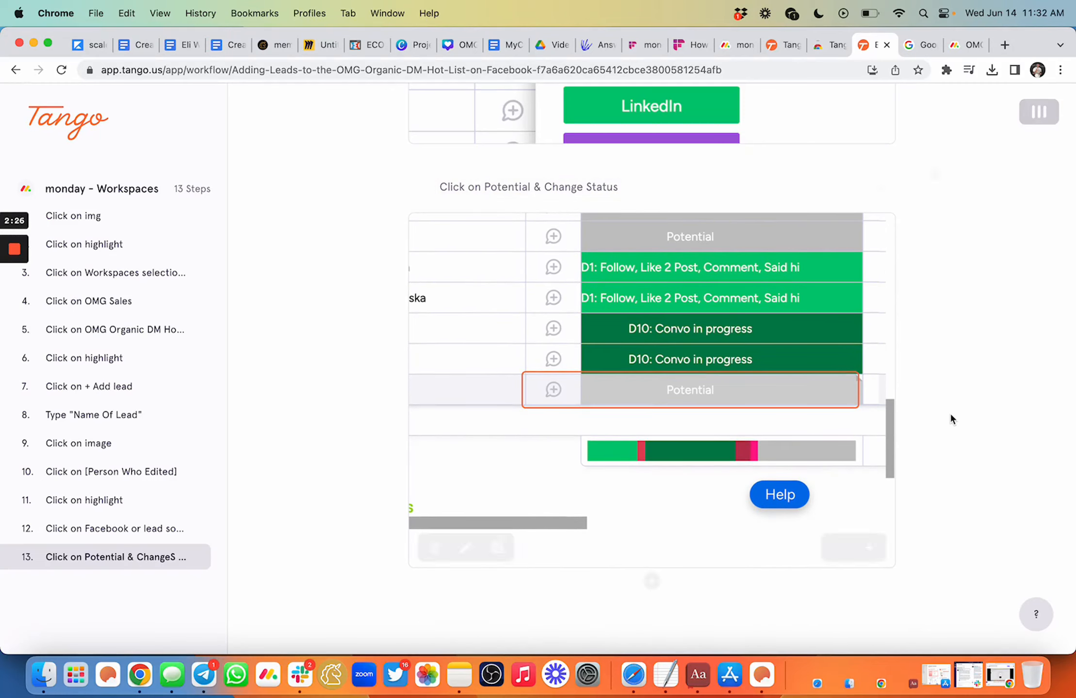
Copy the saved workflow's link to the clipboard and dismiss the notification
scroll(951, 420, up, 15)
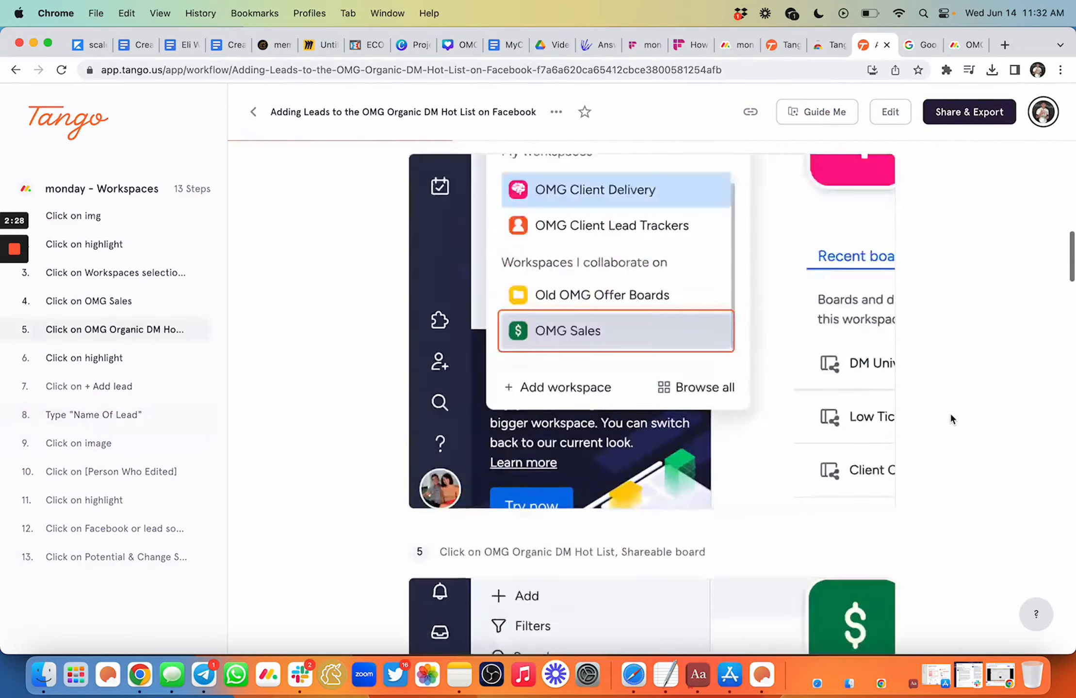
scroll(950, 416, up, 15)
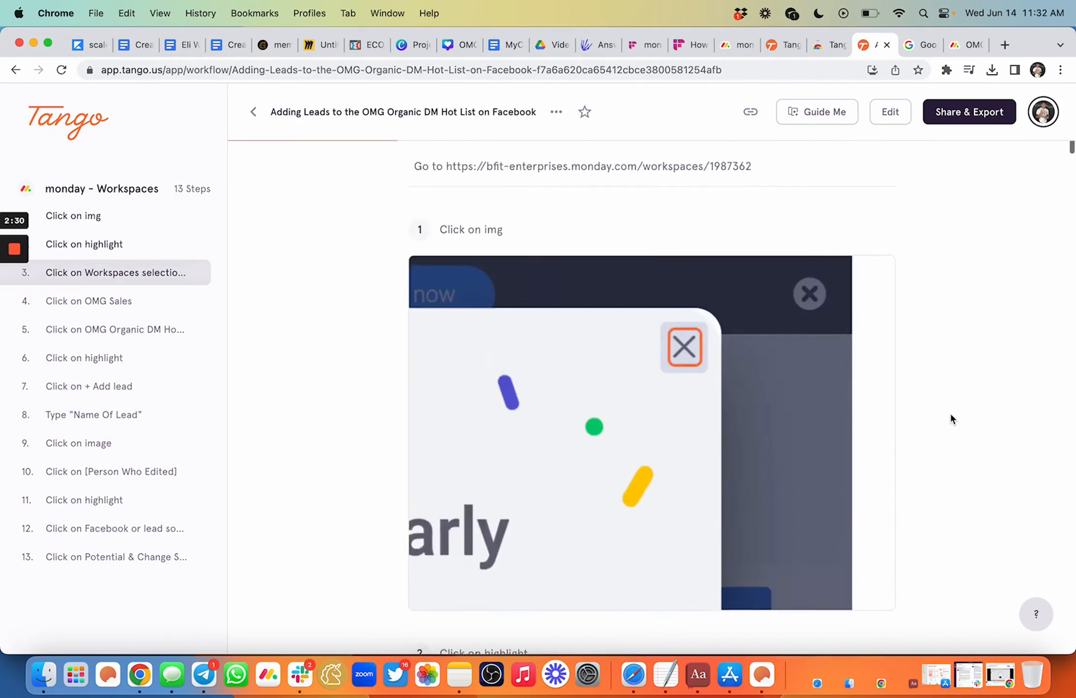
scroll(950, 419, up, 5)
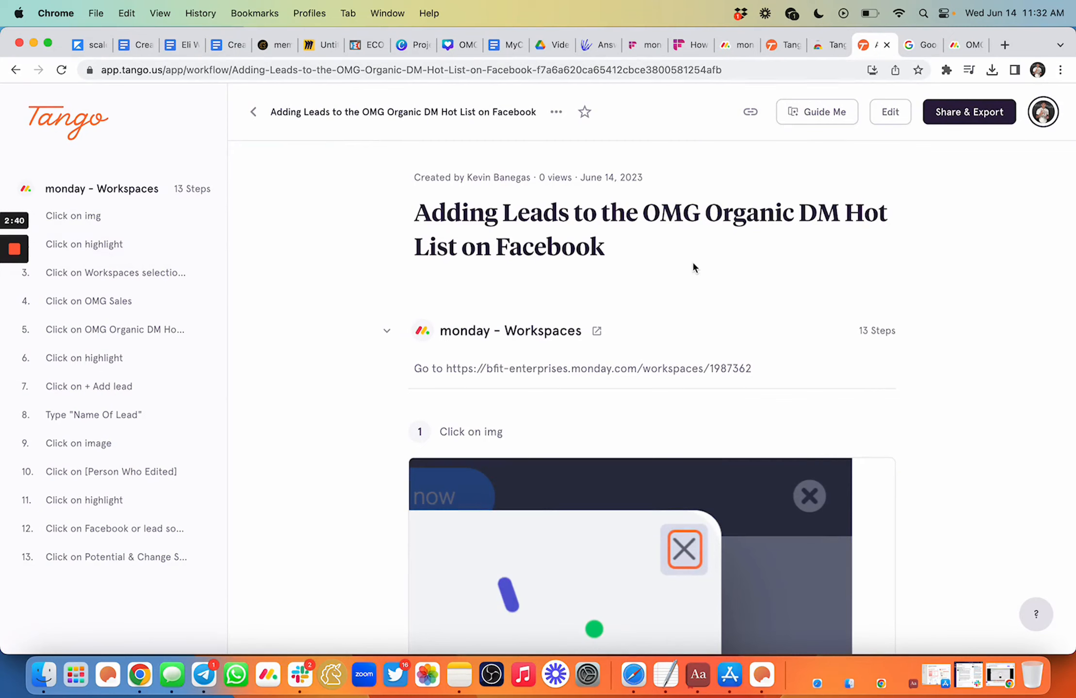
click(751, 113)
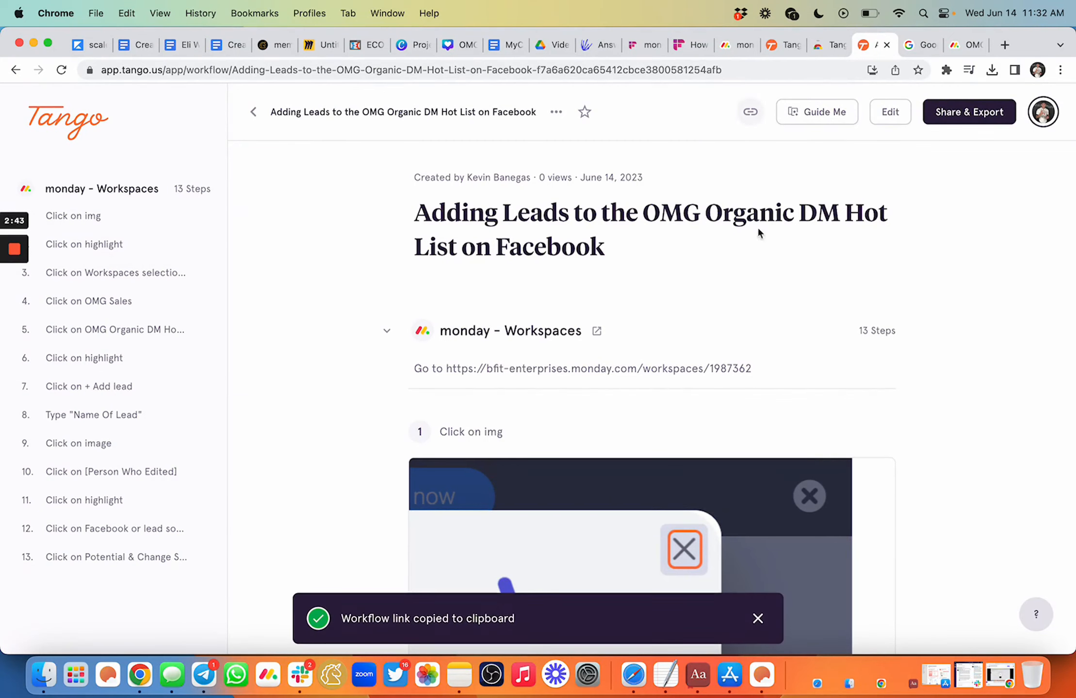
click(757, 617)
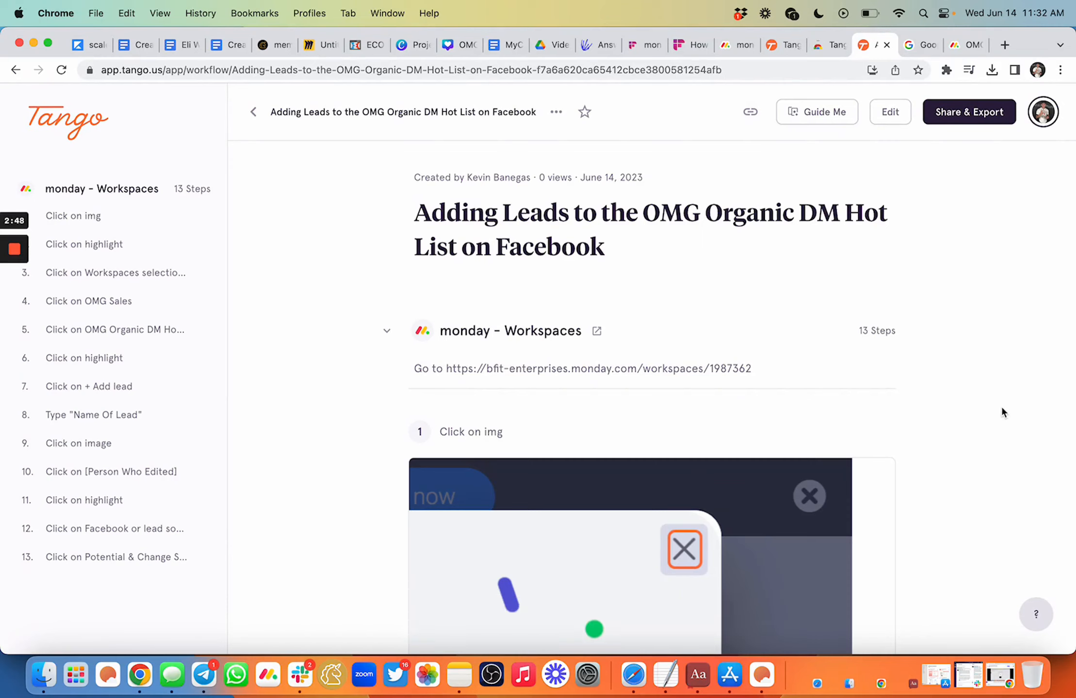
Look over the workflow's link-sharing and embedding options, then close them
click(970, 111)
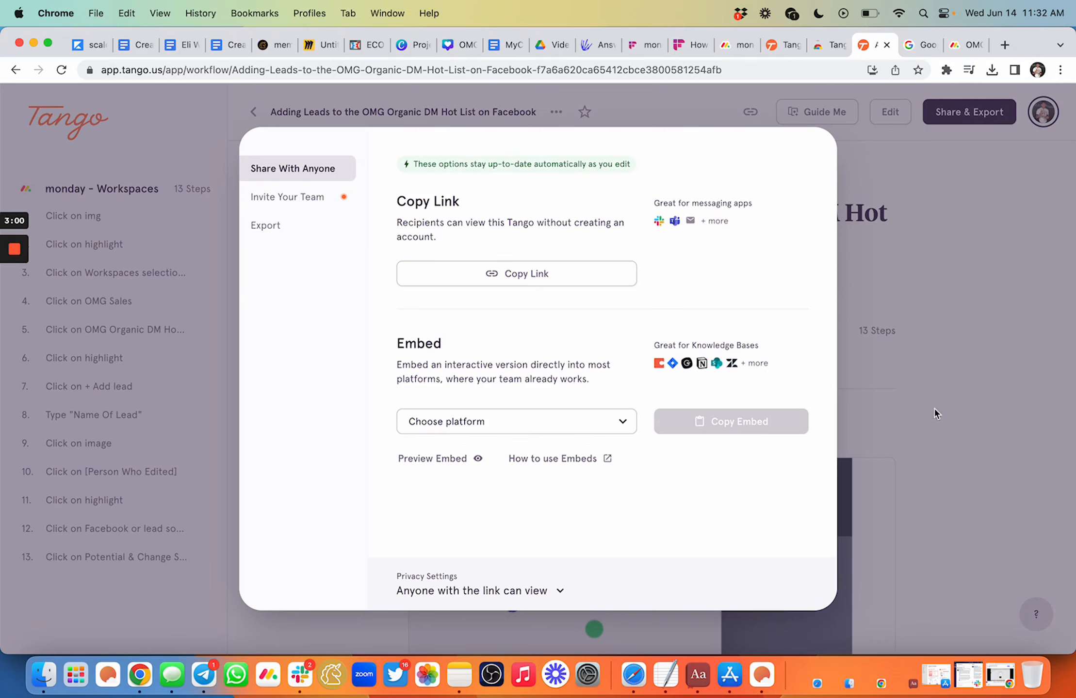
click(957, 414)
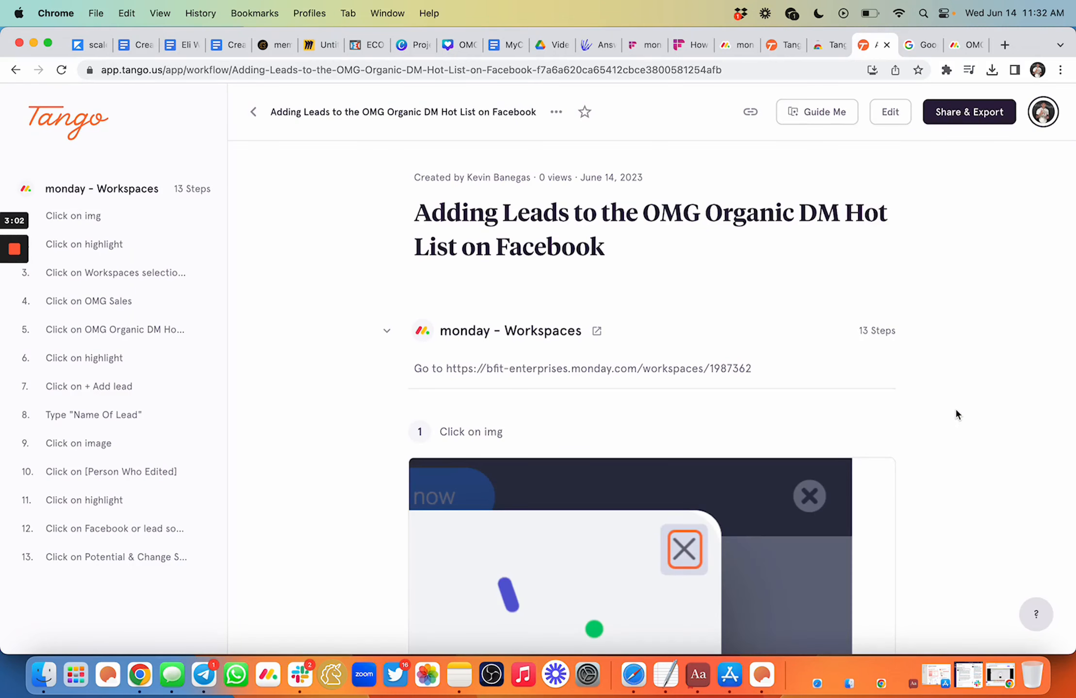